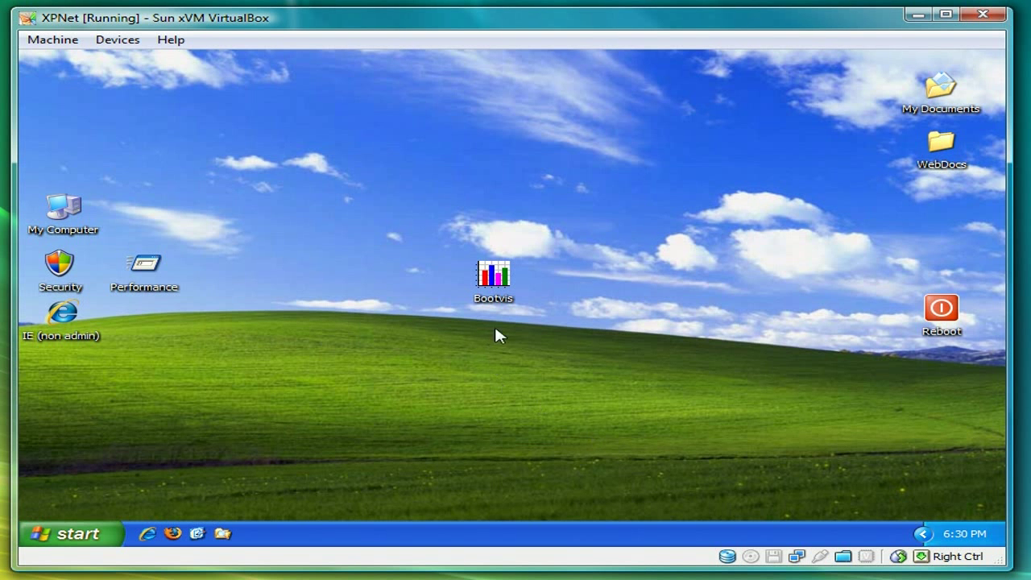
- Launch Bootvis and trace the next boot with driver delays, one run with automatic restart
{"action": "left_click", "coordinate": [505, 299]}
{"action": "double_click", "coordinate": [506, 299]}
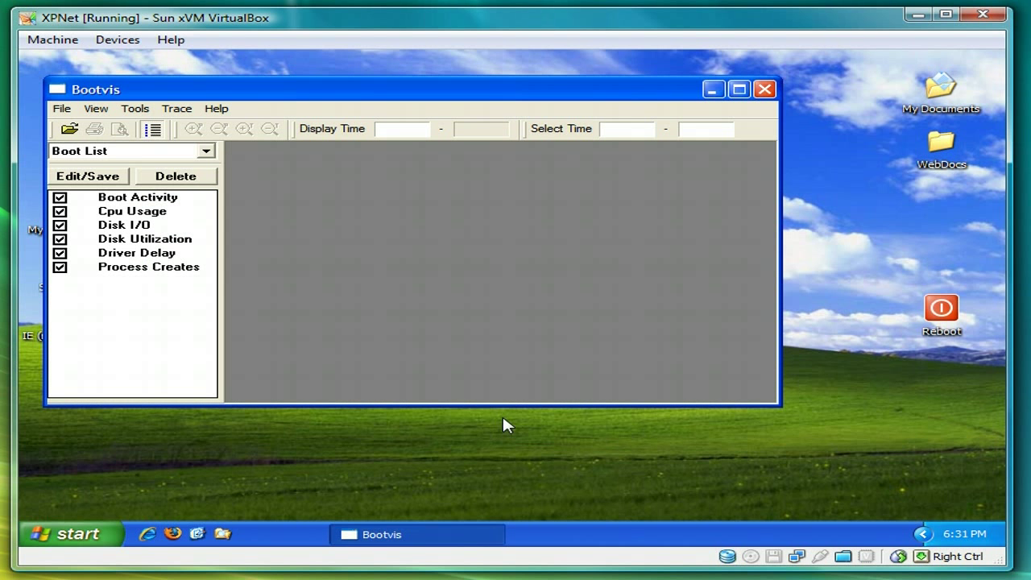
{"action": "left_click", "coordinate": [181, 110]}
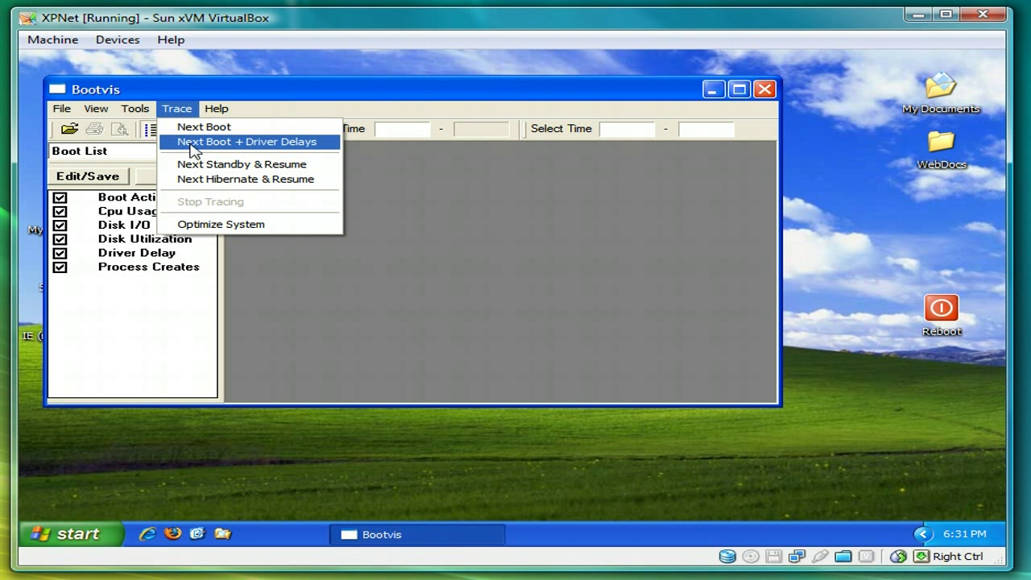
{"action": "left_click", "coordinate": [193, 153]}
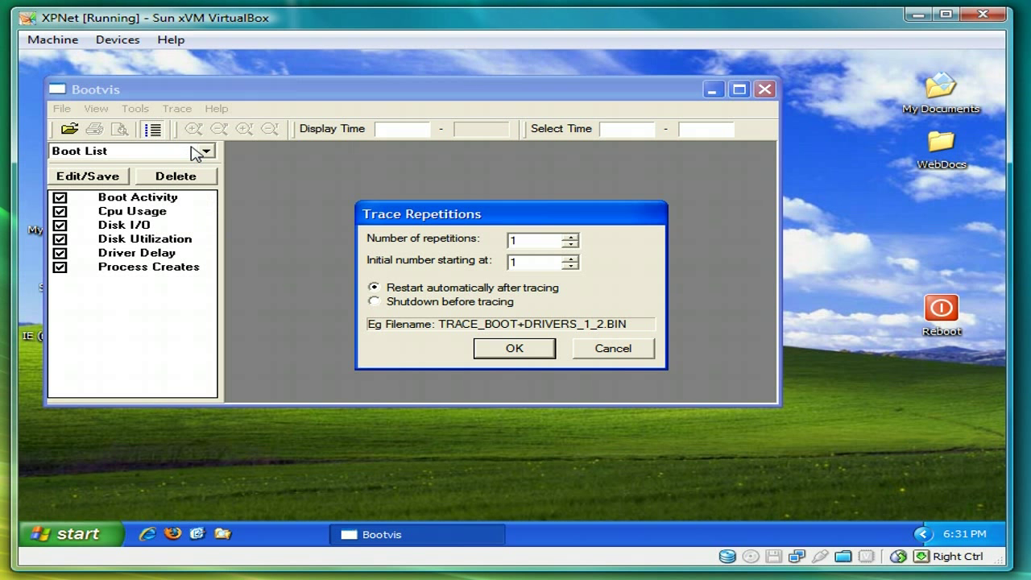
{"action": "left_click", "coordinate": [509, 348]}
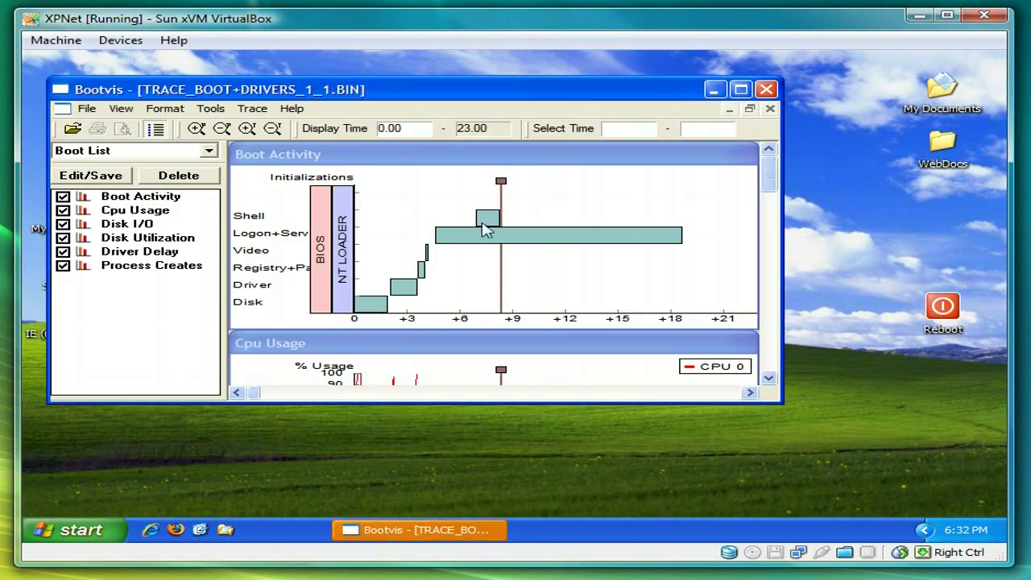
- Maximize the Bootvis window and scroll down the graphs to Process Creates
{"action": "left_click_drag", "start_coordinate": [484, 98], "coordinate": [511, 80]}
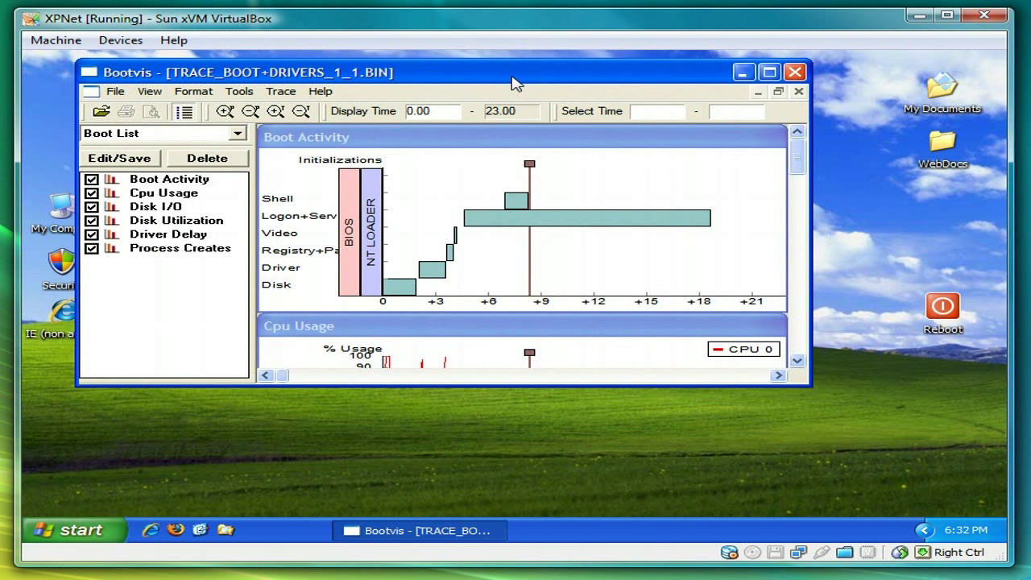
{"action": "left_click", "coordinate": [769, 72]}
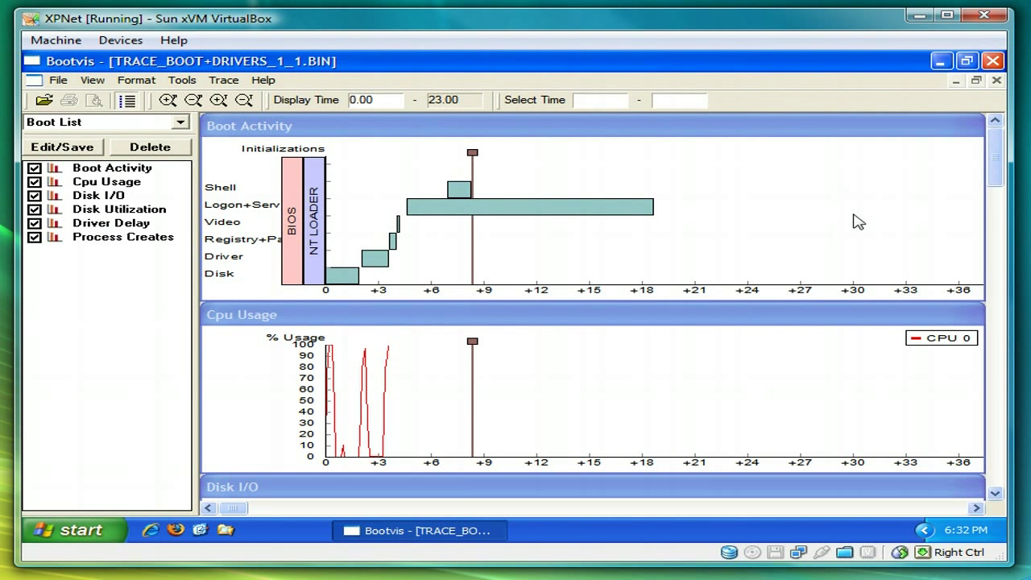
{"action": "left_click_drag", "start_coordinate": [999, 170], "coordinate": [980, 449]}
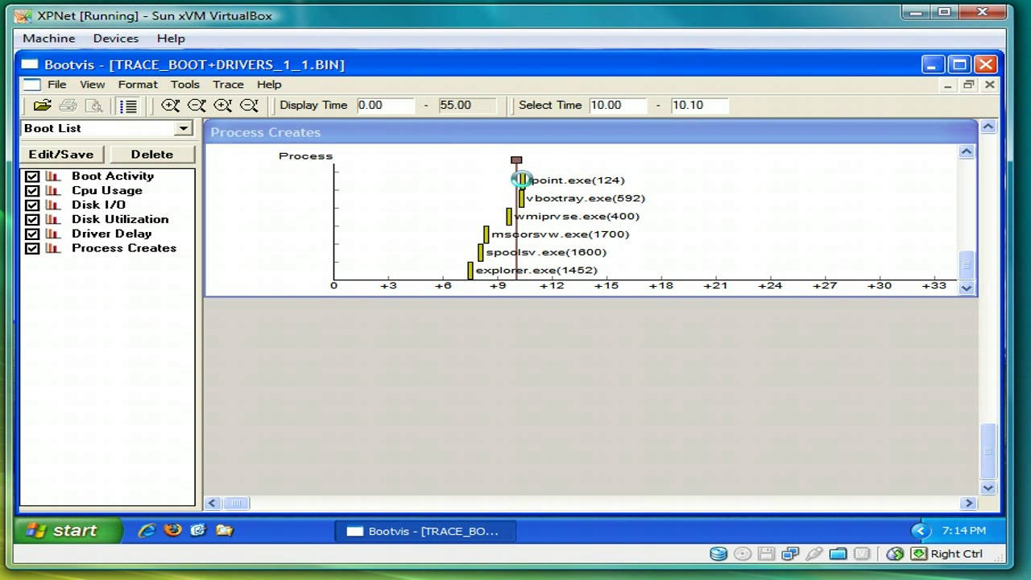
- Check explorer, ipoint and vboxtray start times and mark the 7.10–9.50 second range
{"action": "mouse_move", "coordinate": [522, 179]}
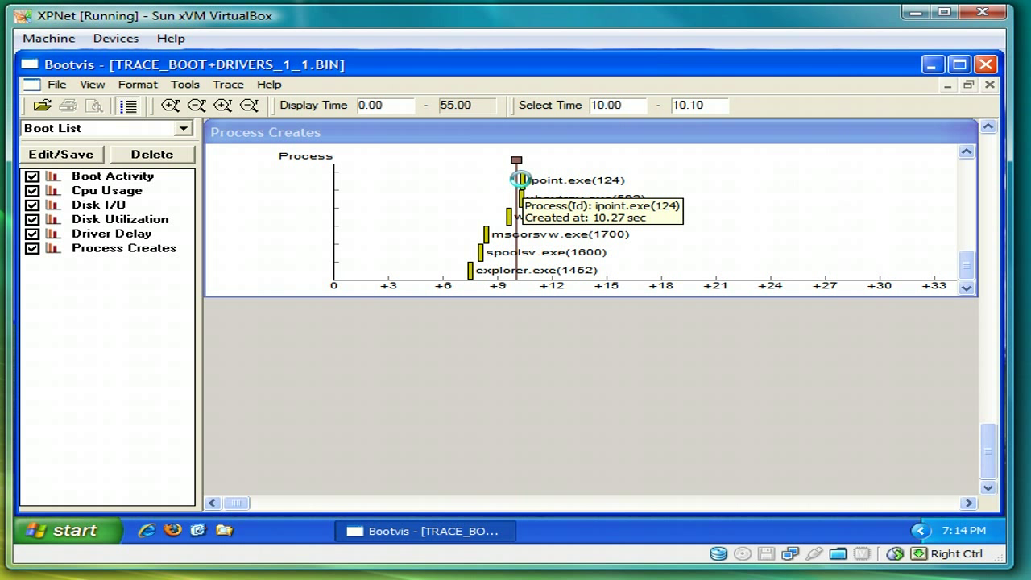
{"action": "mouse_move", "coordinate": [521, 198]}
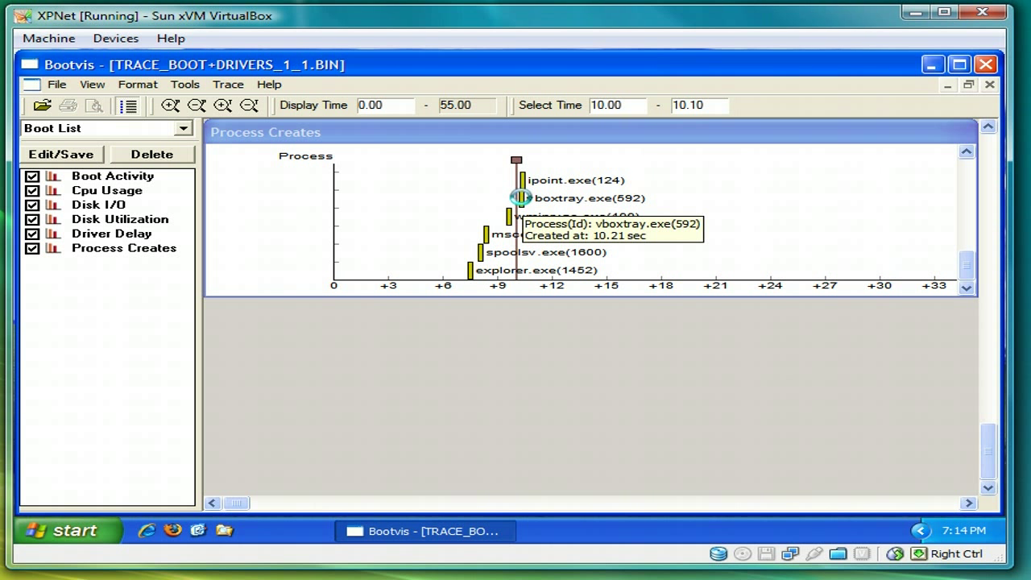
{"action": "mouse_move", "coordinate": [469, 271]}
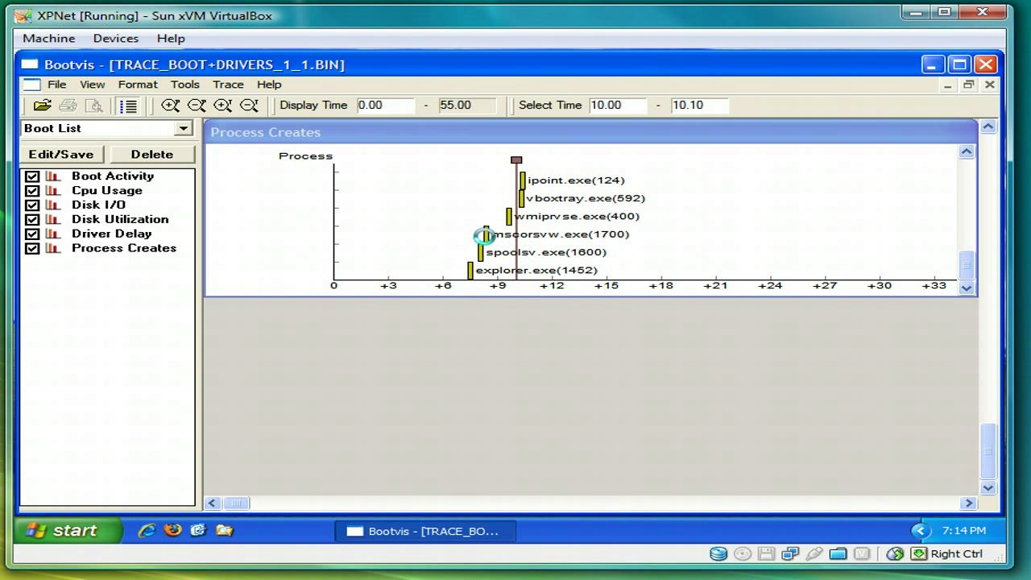
{"action": "mouse_move", "coordinate": [501, 231]}
{"action": "left_mouse_down"}
{"action": "mouse_move", "coordinate": [528, 234]}
{"action": "mouse_move", "coordinate": [487, 235]}
{"action": "left_mouse_up"}
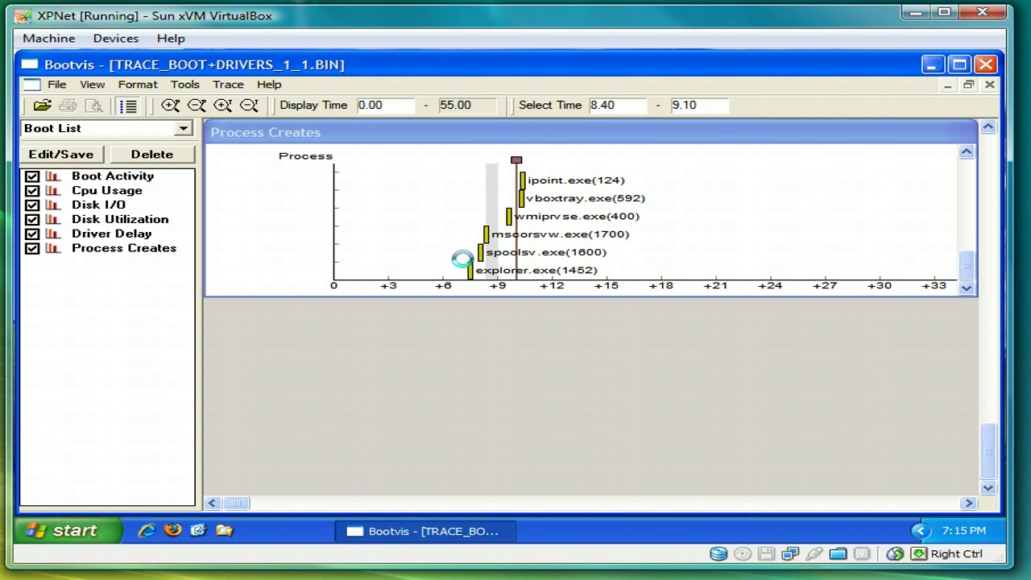
{"action": "left_click_drag", "start_coordinate": [462, 260], "coordinate": [649, 269]}
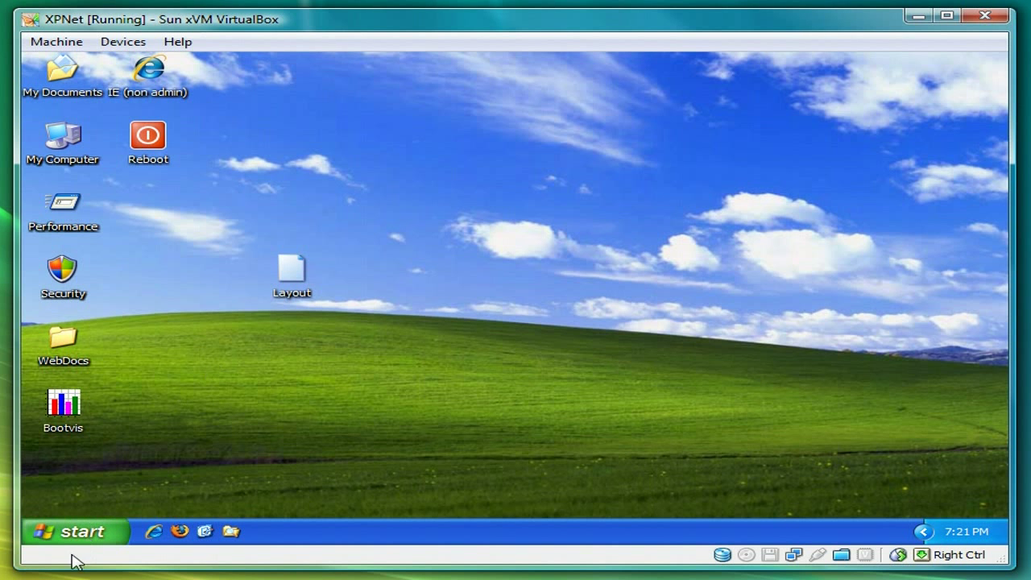
- Run msconfig from the Start menu's Run box
{"action": "left_click", "coordinate": [76, 533]}
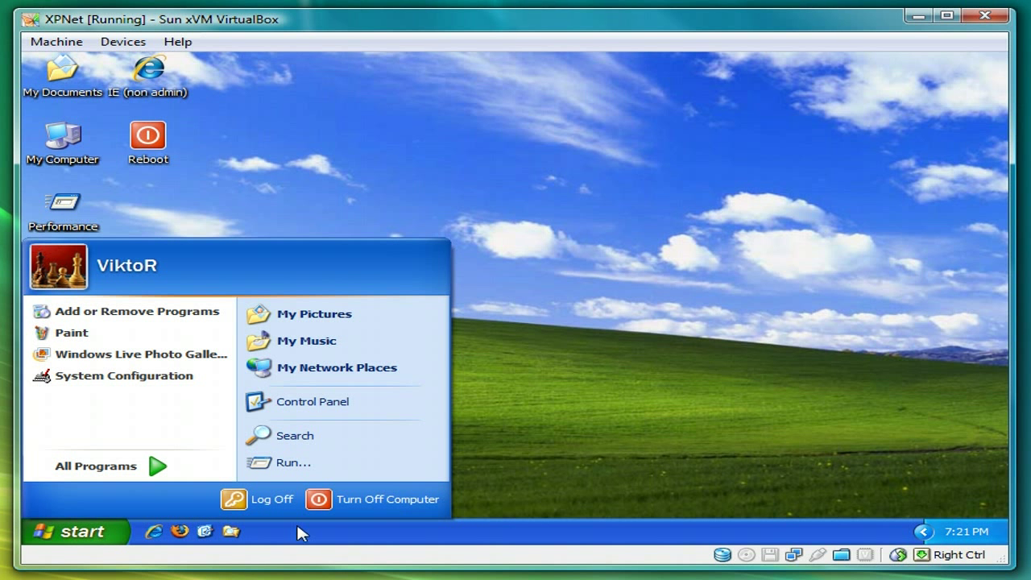
{"action": "left_click", "coordinate": [328, 462]}
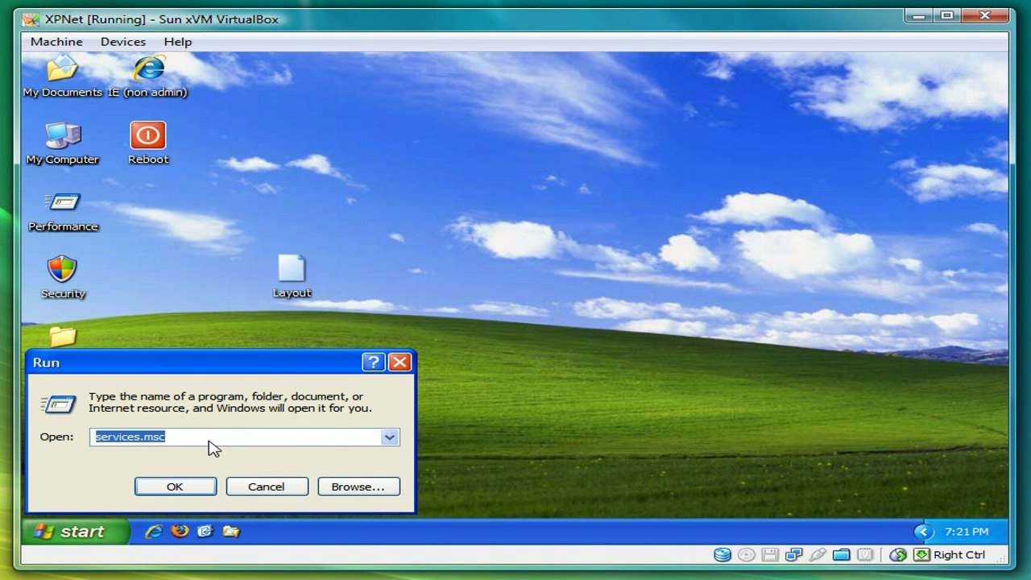
{"action": "type", "text": "msconfig"}
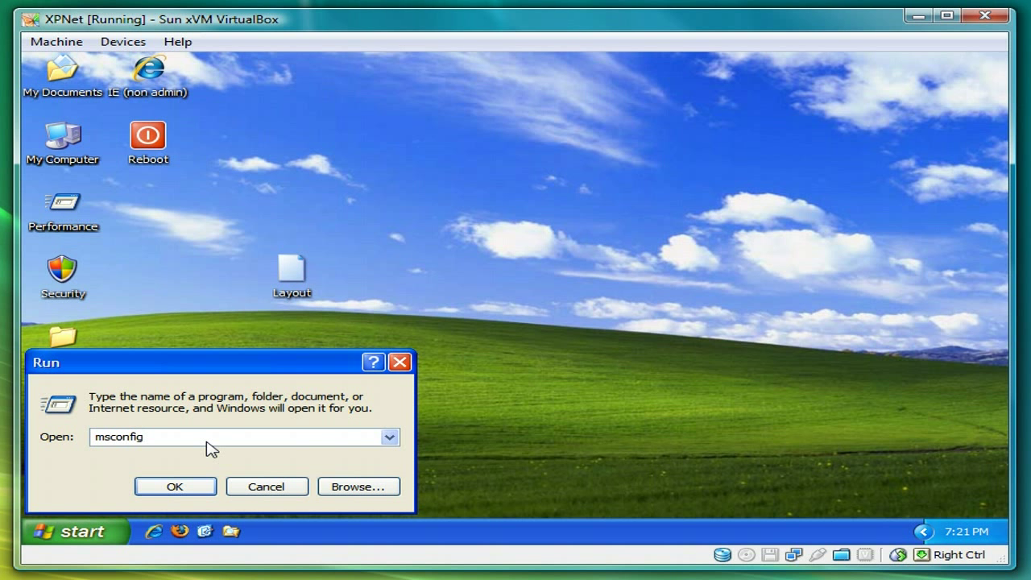
{"action": "key", "text": "Return"}
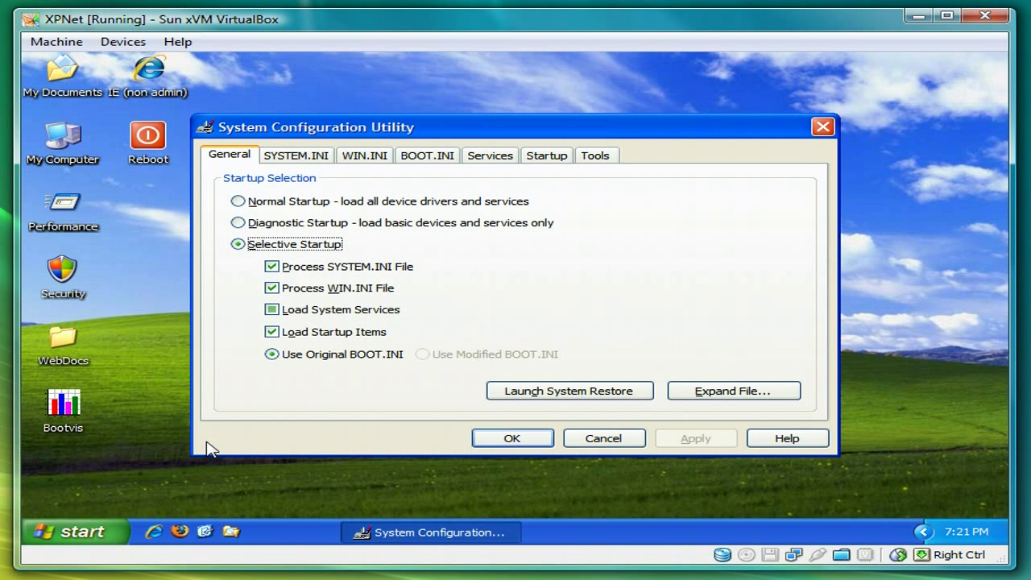
- Uncheck ipoint on the Startup tab, apply, and close without restarting
{"action": "left_click", "coordinate": [550, 156]}
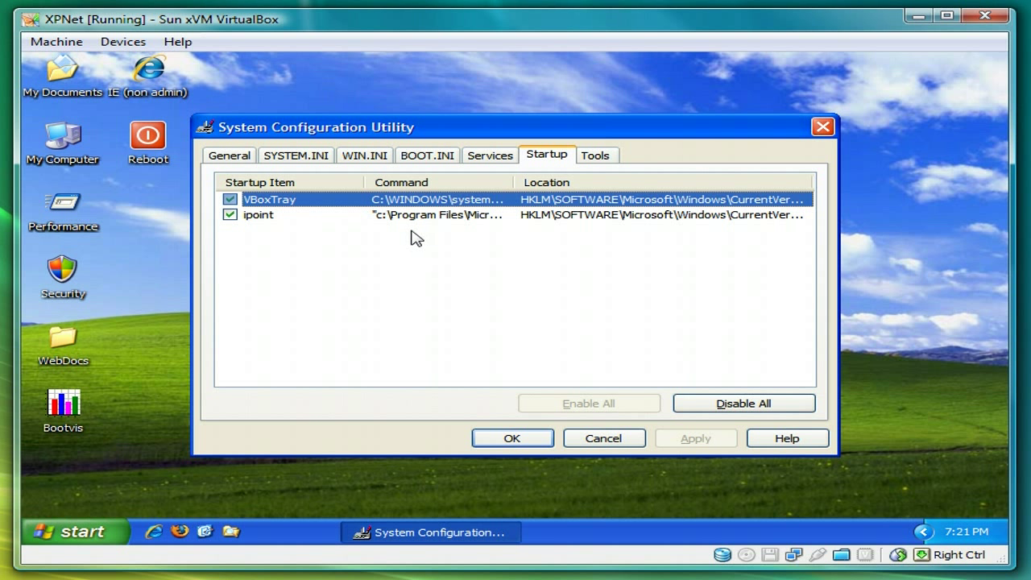
{"action": "left_click", "coordinate": [265, 216]}
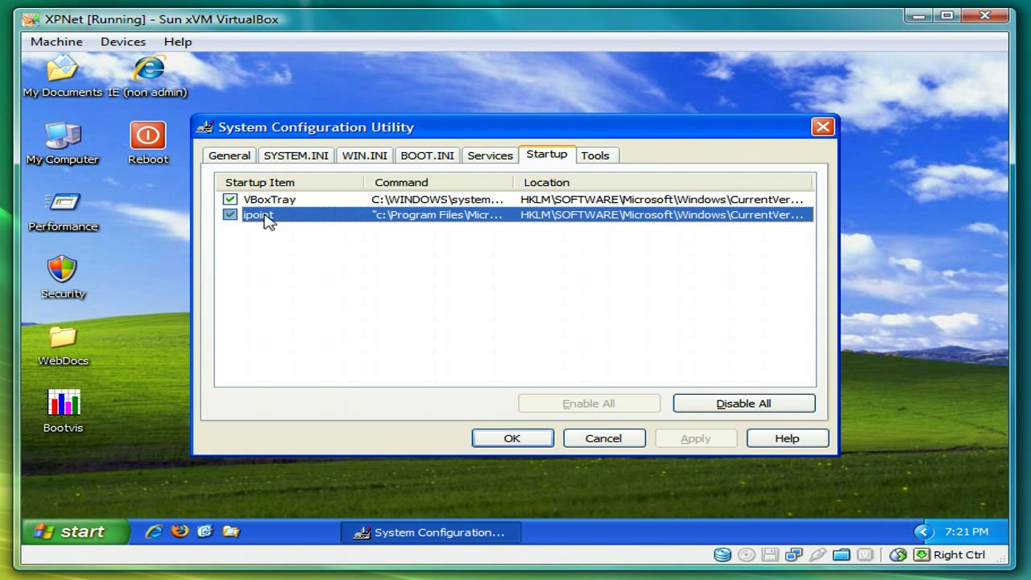
{"action": "left_click", "coordinate": [231, 214]}
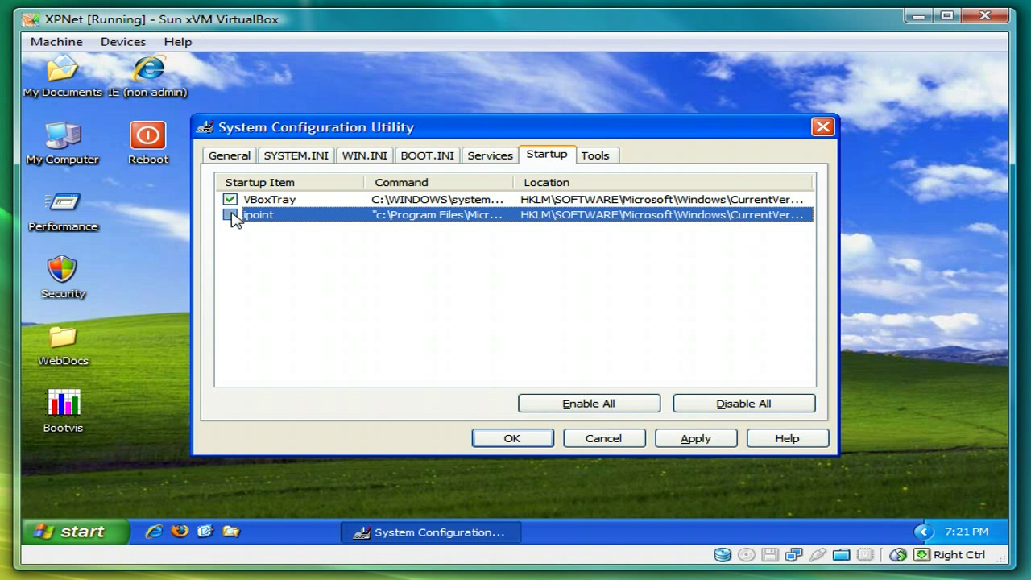
{"action": "left_click", "coordinate": [676, 443]}
{"action": "left_click", "coordinate": [507, 440]}
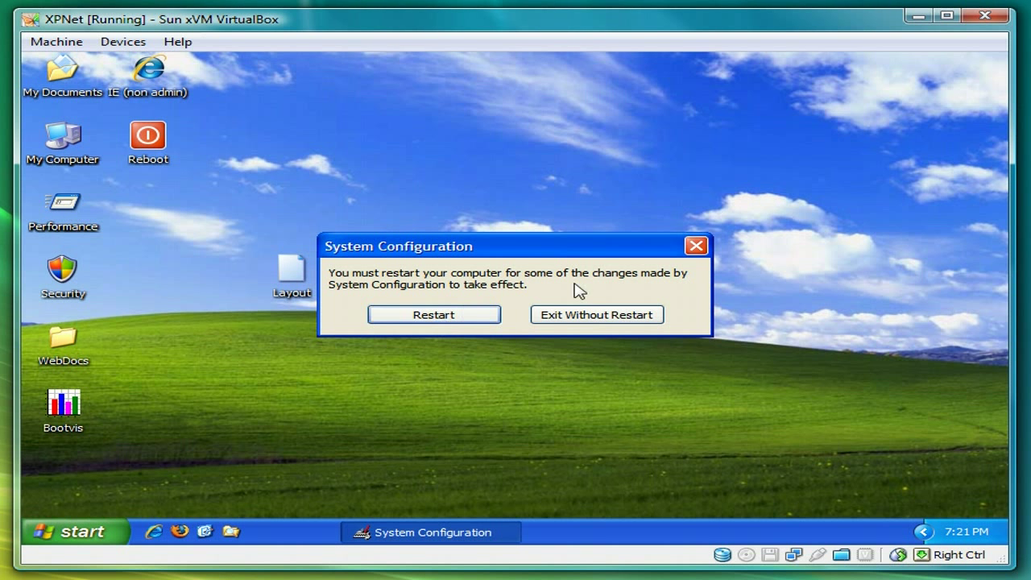
{"action": "left_click", "coordinate": [617, 322]}
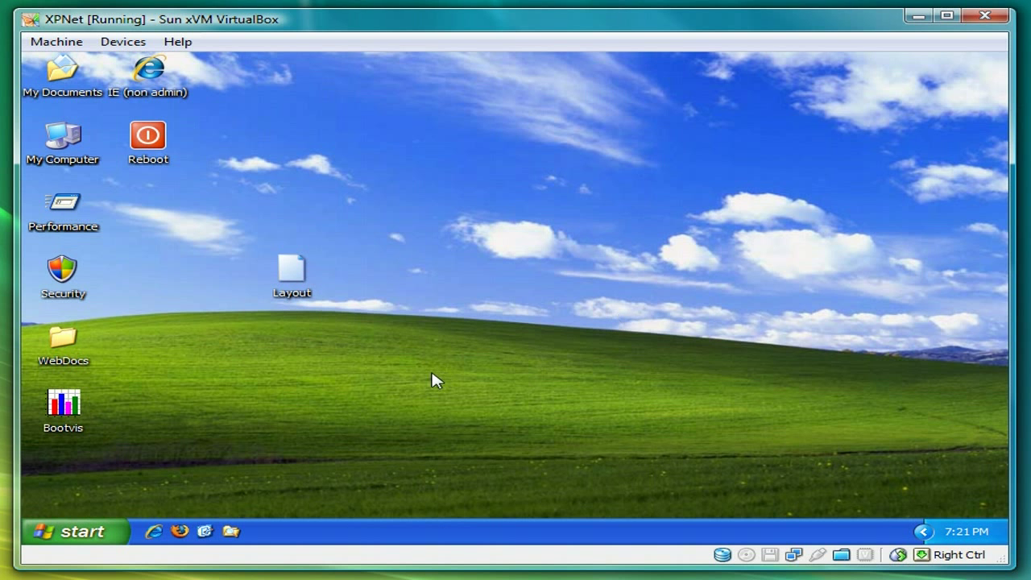
- Run services.msc from the Run box using the autocomplete suggestion
{"action": "left_click", "coordinate": [105, 531]}
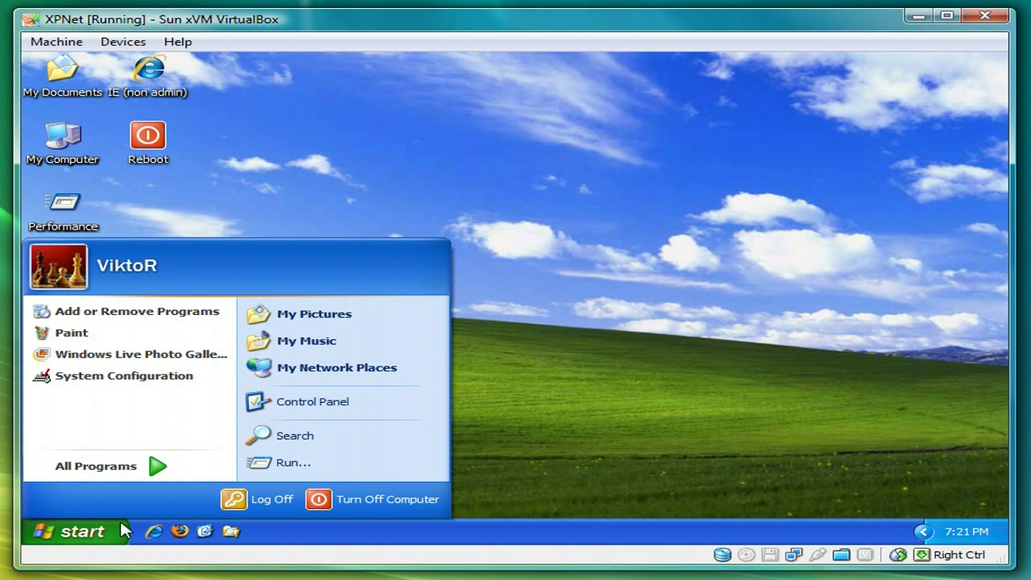
{"action": "left_click", "coordinate": [322, 471]}
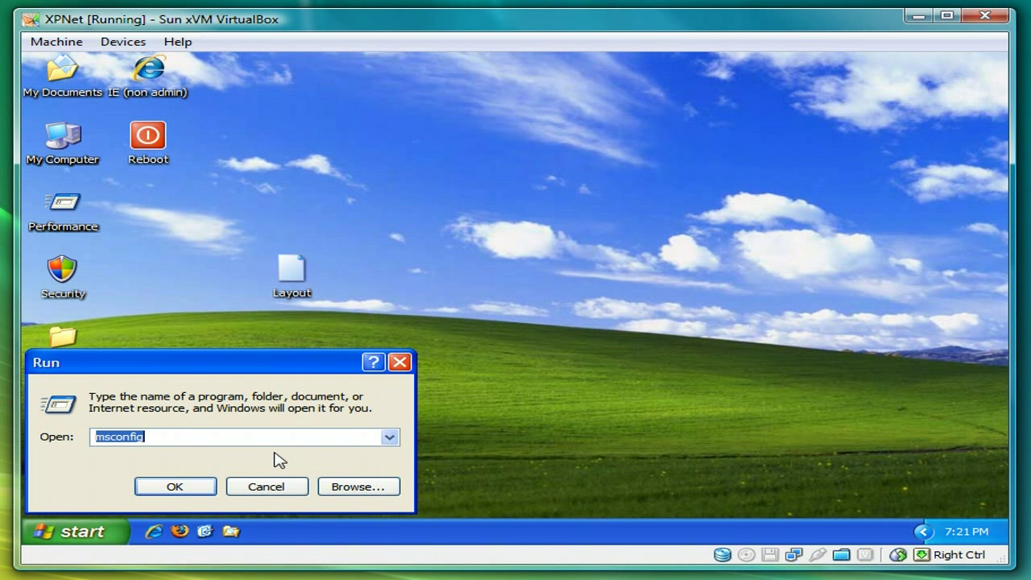
{"action": "type", "text": "ser"}
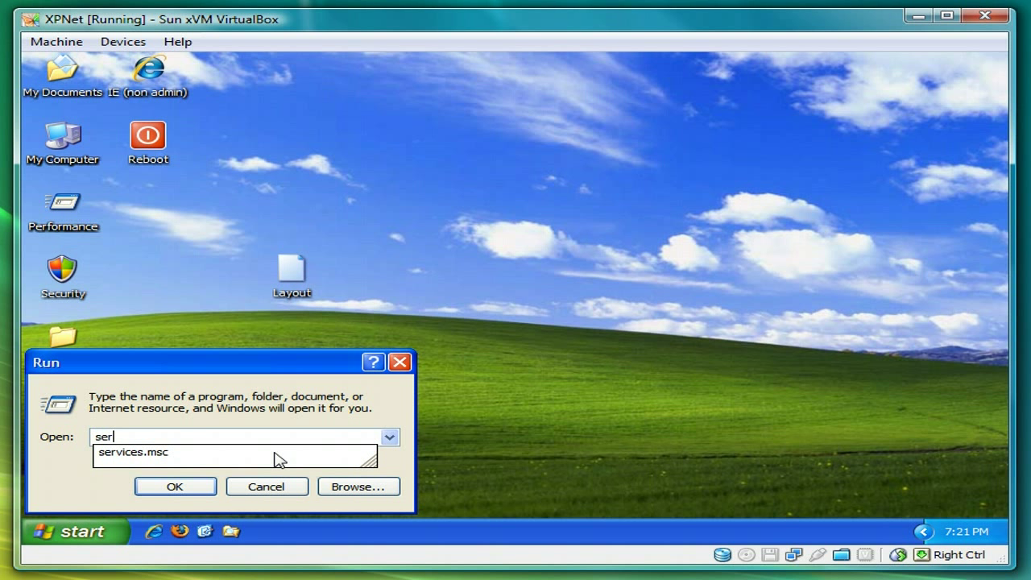
{"action": "left_click", "coordinate": [208, 455]}
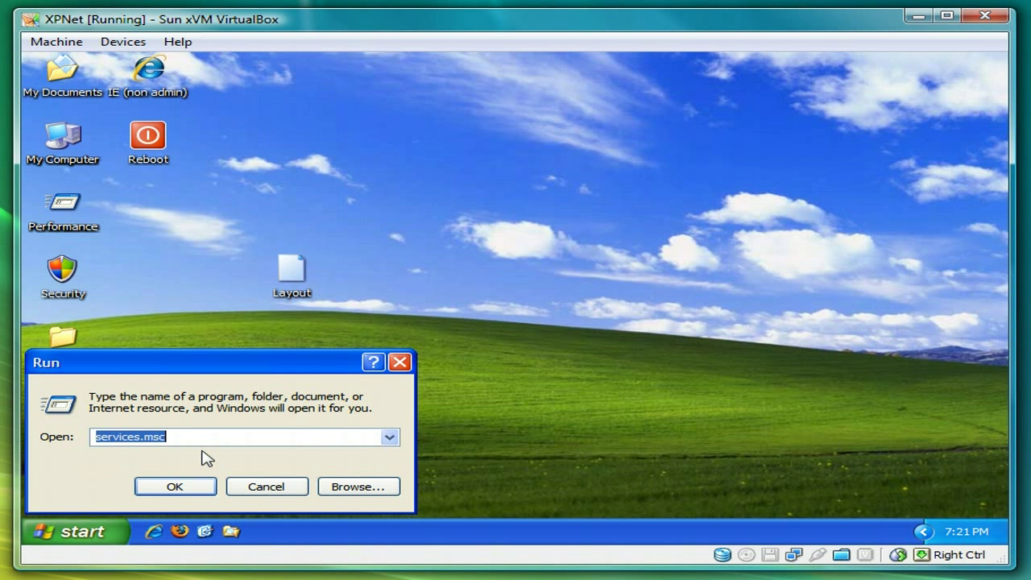
{"action": "left_click", "coordinate": [196, 485]}
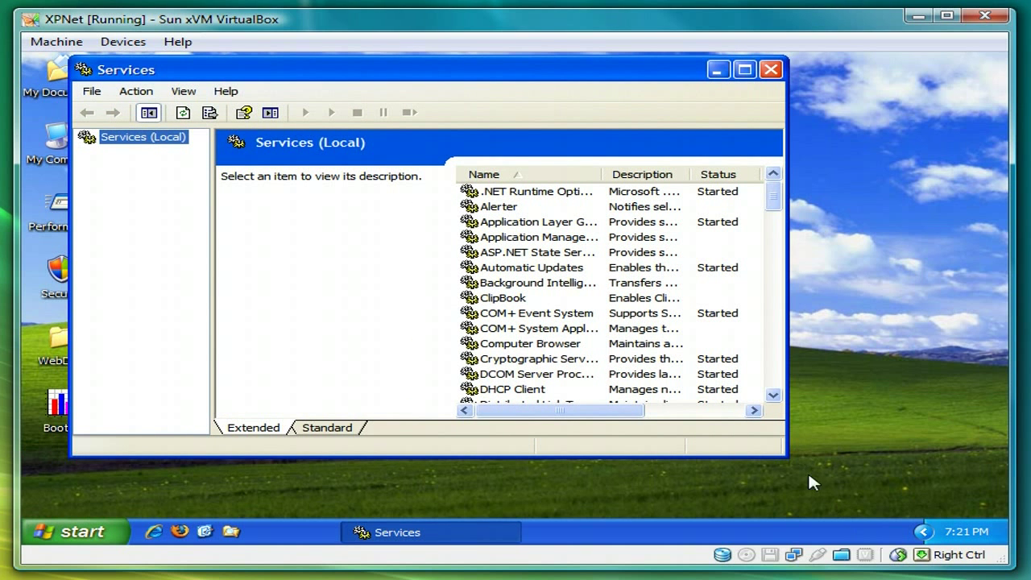
- Widen the Services window and open .NET Runtime Optimization Service properties
{"action": "left_click_drag", "start_coordinate": [787, 459], "coordinate": [969, 502]}
{"action": "left_click", "coordinate": [571, 194]}
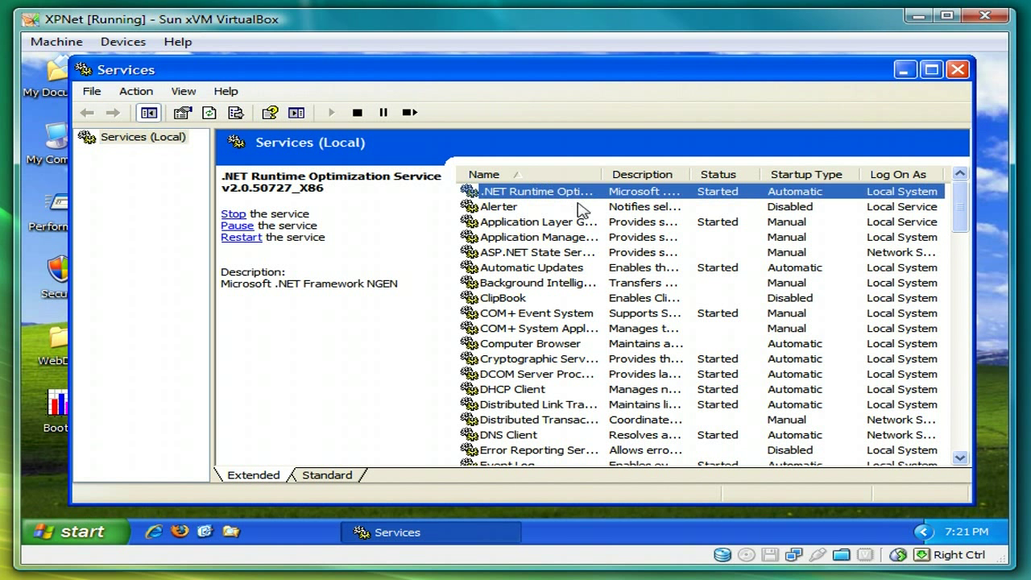
{"action": "right_click", "coordinate": [566, 200]}
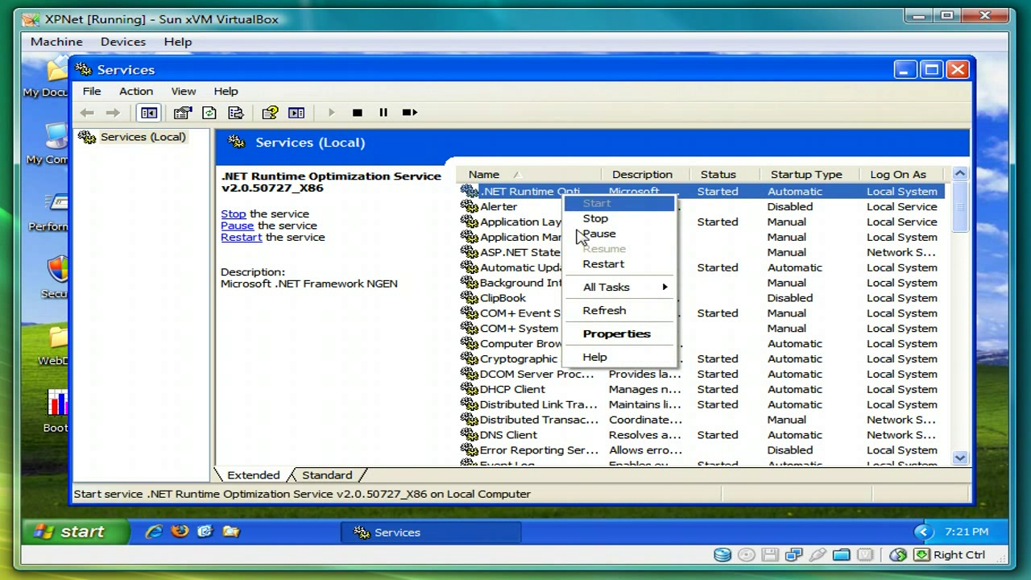
{"action": "left_click", "coordinate": [612, 334]}
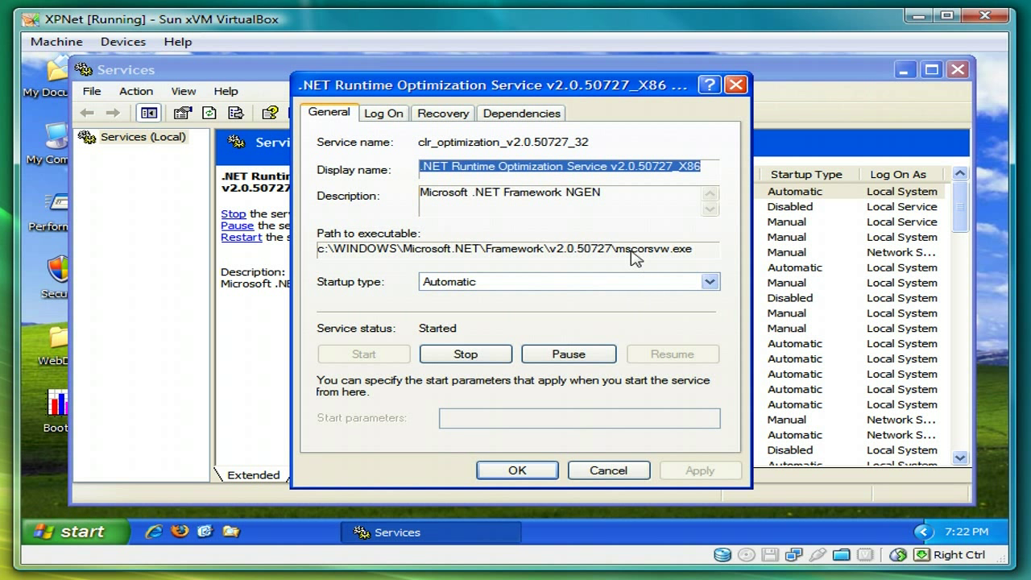
- Change the .NET Runtime Optimization Service startup type from Automatic to Manual and apply
{"action": "left_click_drag", "start_coordinate": [619, 250], "coordinate": [698, 254]}
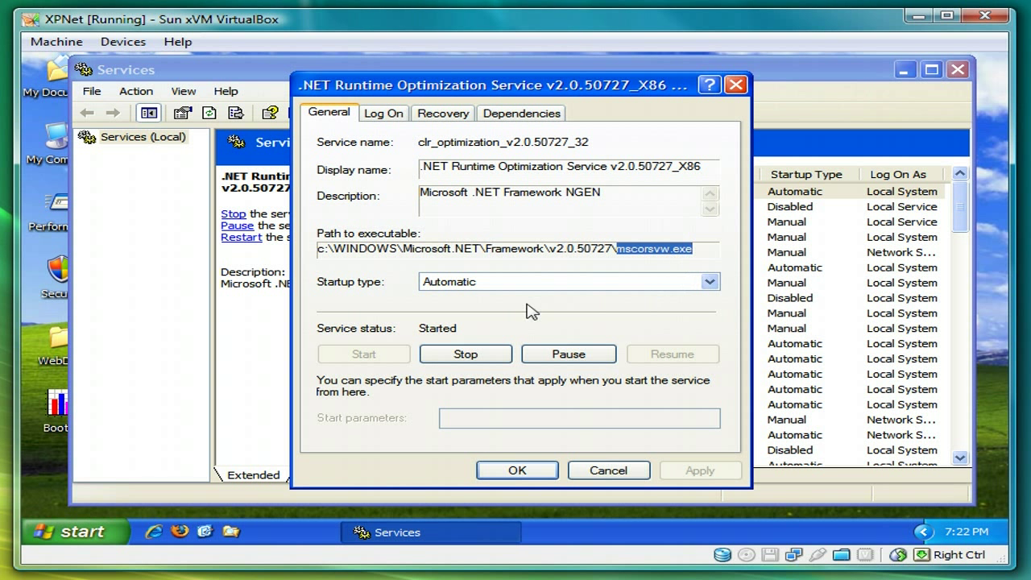
{"action": "left_click", "coordinate": [510, 288]}
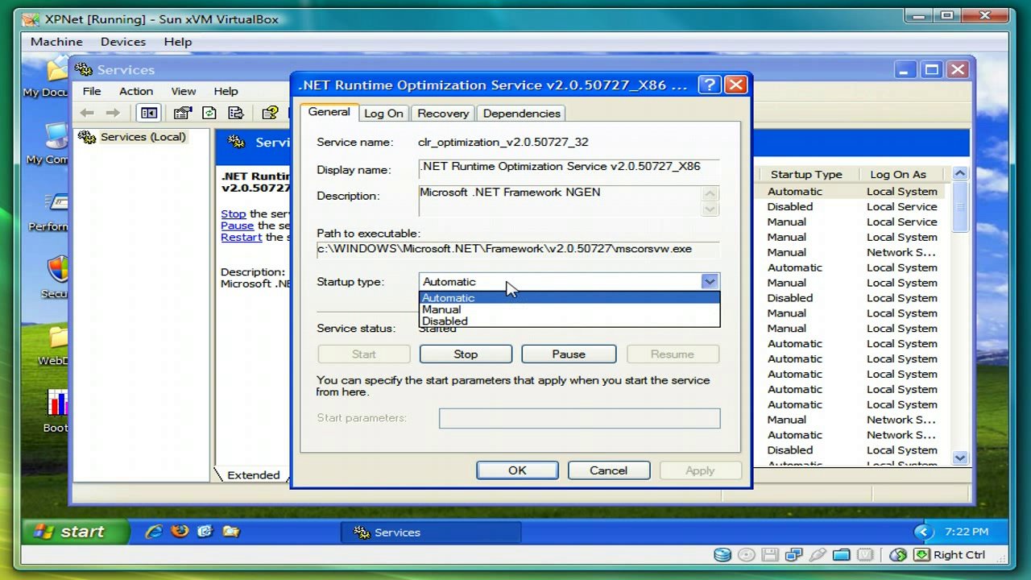
{"action": "left_click", "coordinate": [469, 314]}
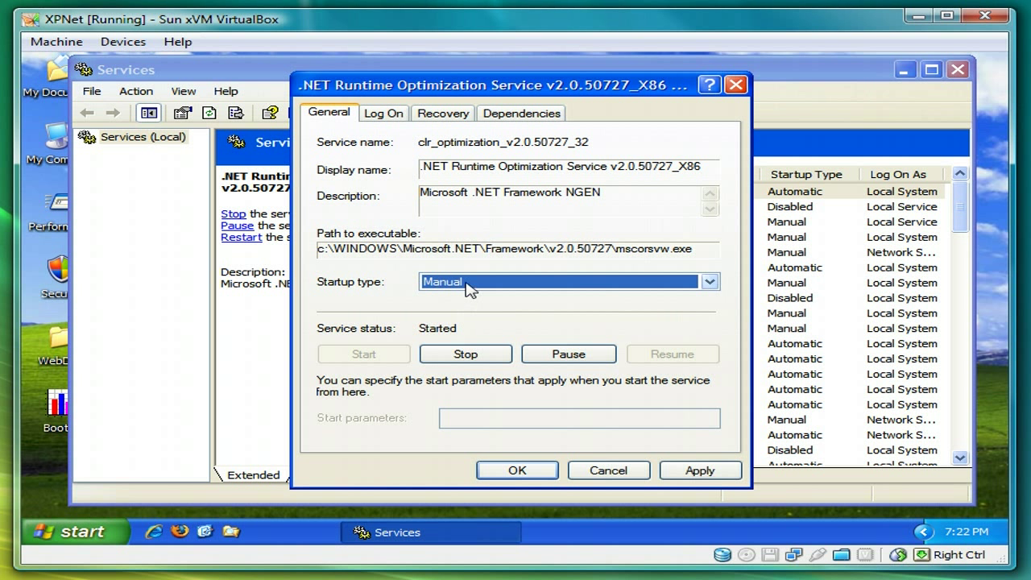
{"action": "left_click", "coordinate": [704, 473]}
{"action": "left_click", "coordinate": [520, 470]}
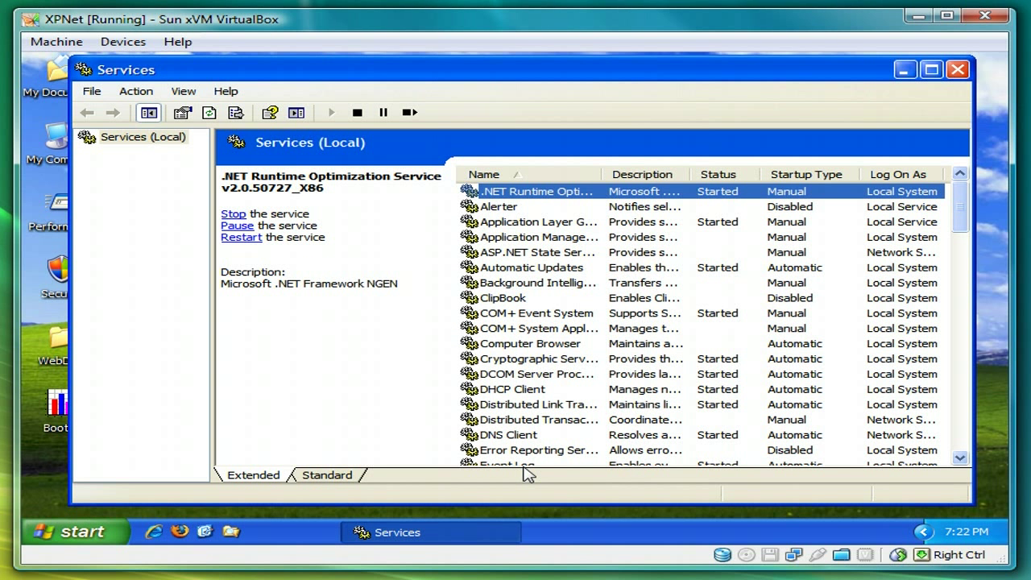
{"action": "left_click", "coordinate": [554, 271]}
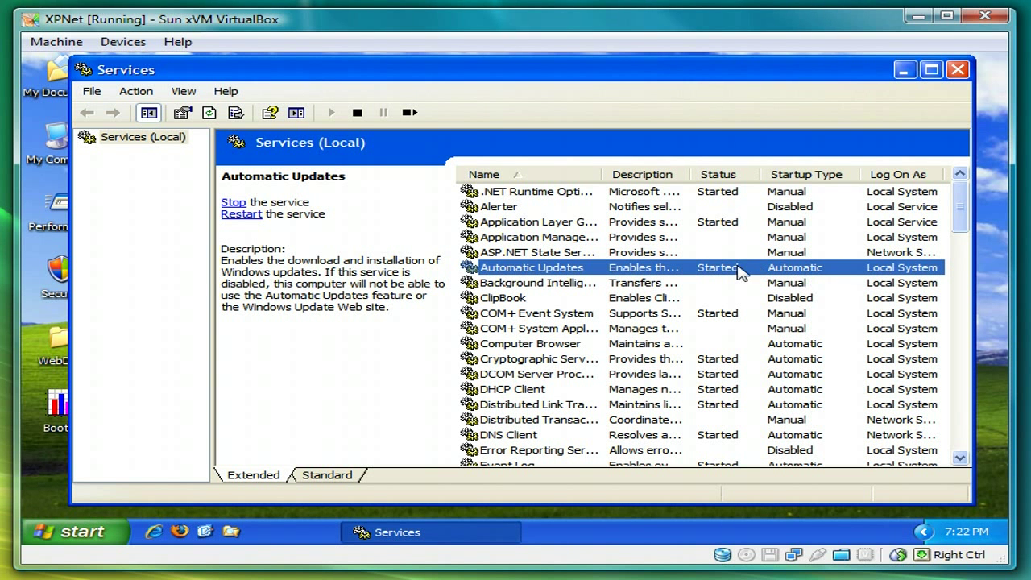
- Set the Automatic Updates service startup type to Manual and apply
{"action": "right_click", "coordinate": [712, 271]}
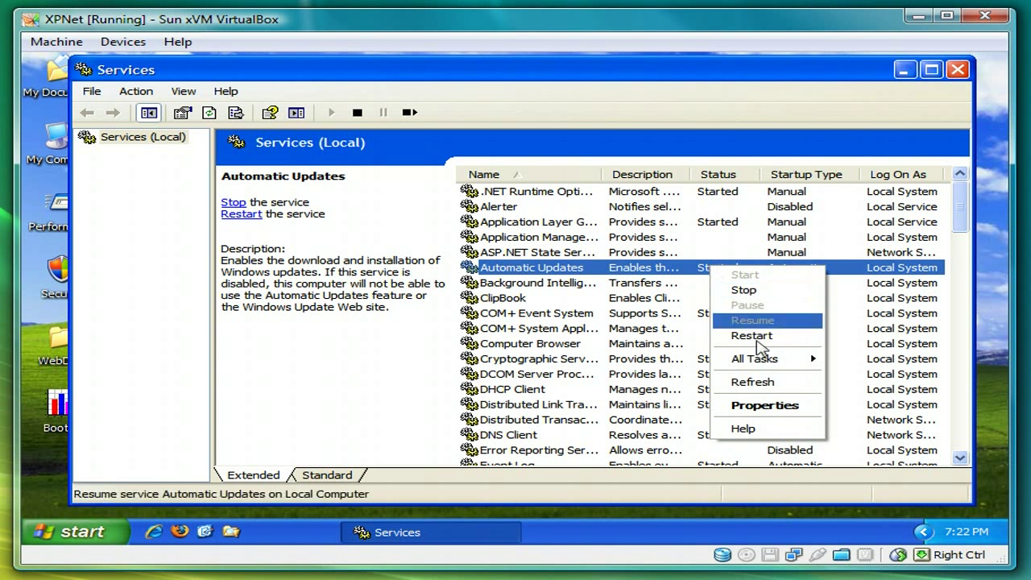
{"action": "left_click", "coordinate": [776, 405]}
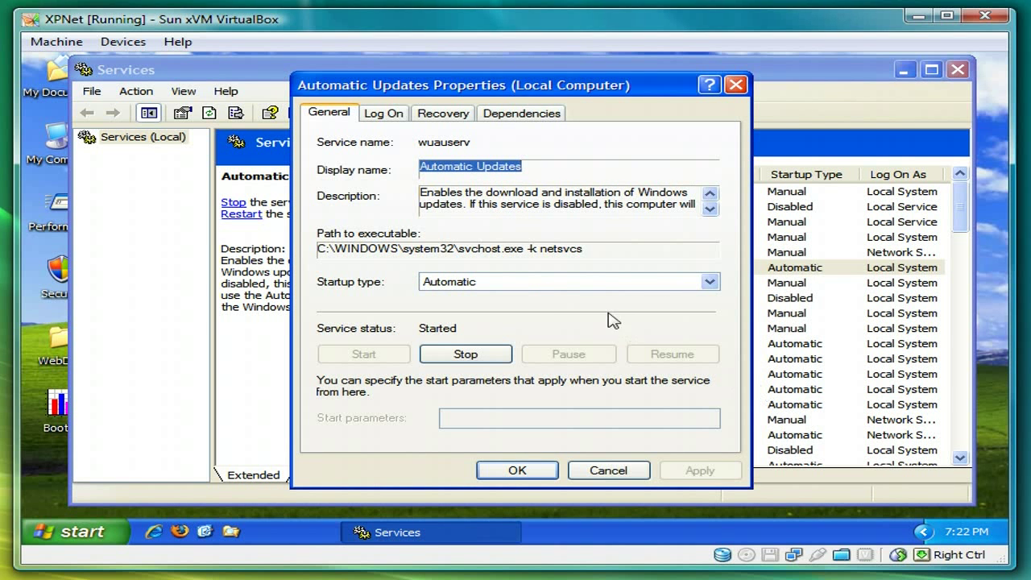
{"action": "left_click", "coordinate": [528, 282]}
{"action": "left_click", "coordinate": [523, 314]}
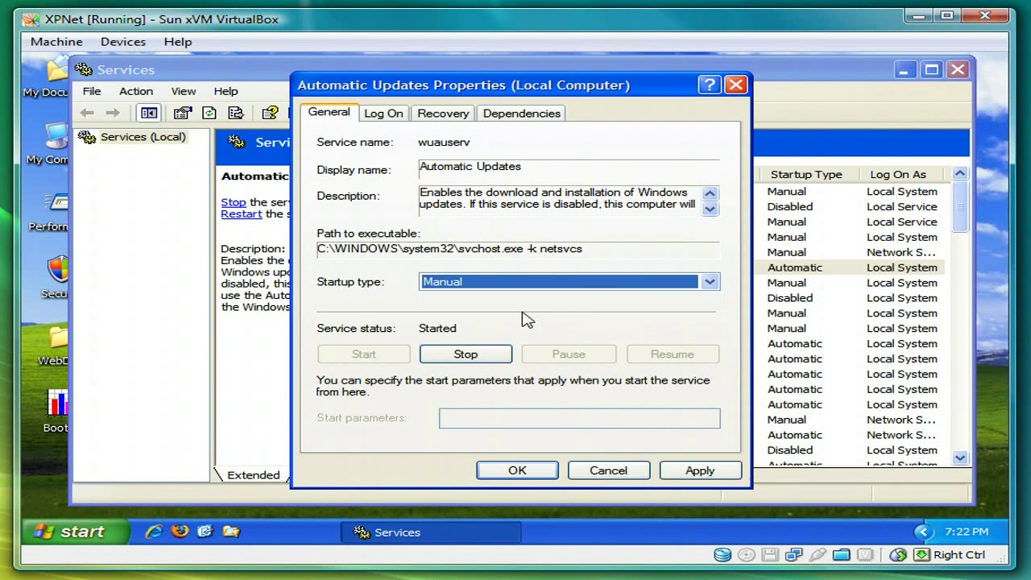
{"action": "left_click", "coordinate": [709, 476]}
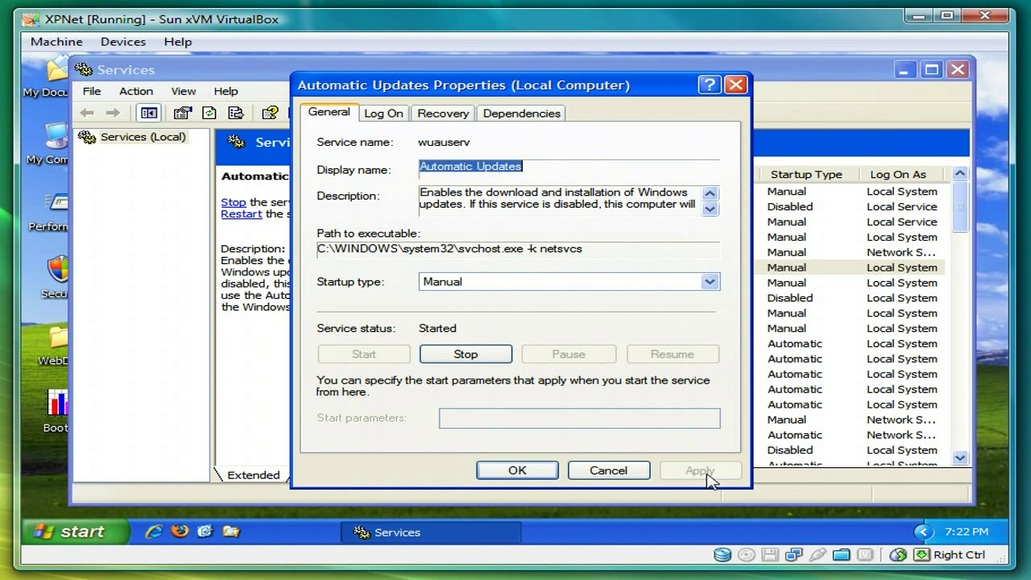
{"action": "left_click", "coordinate": [519, 471]}
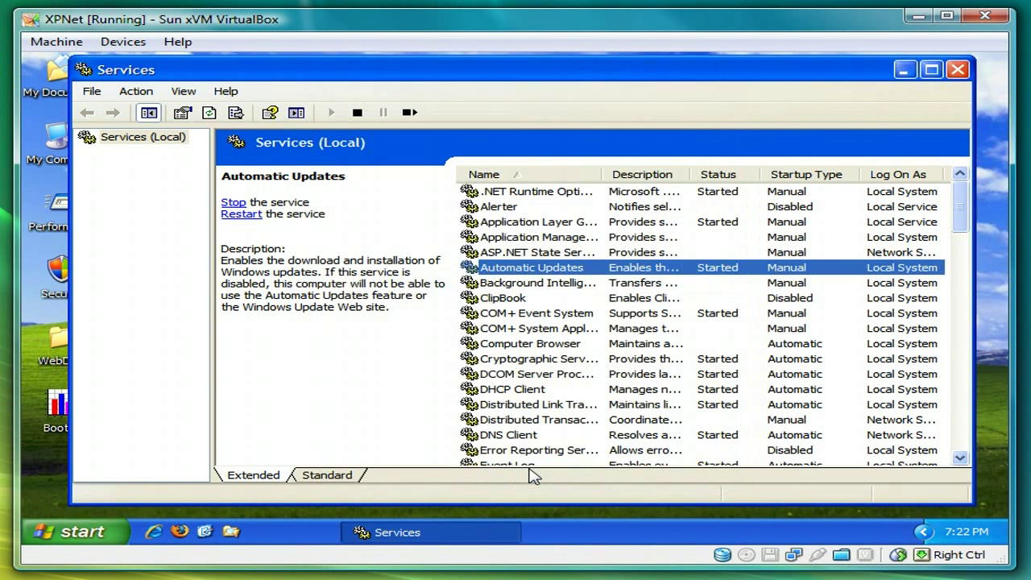
- Close the Services console and open Control Panel
{"action": "left_click", "coordinate": [957, 71]}
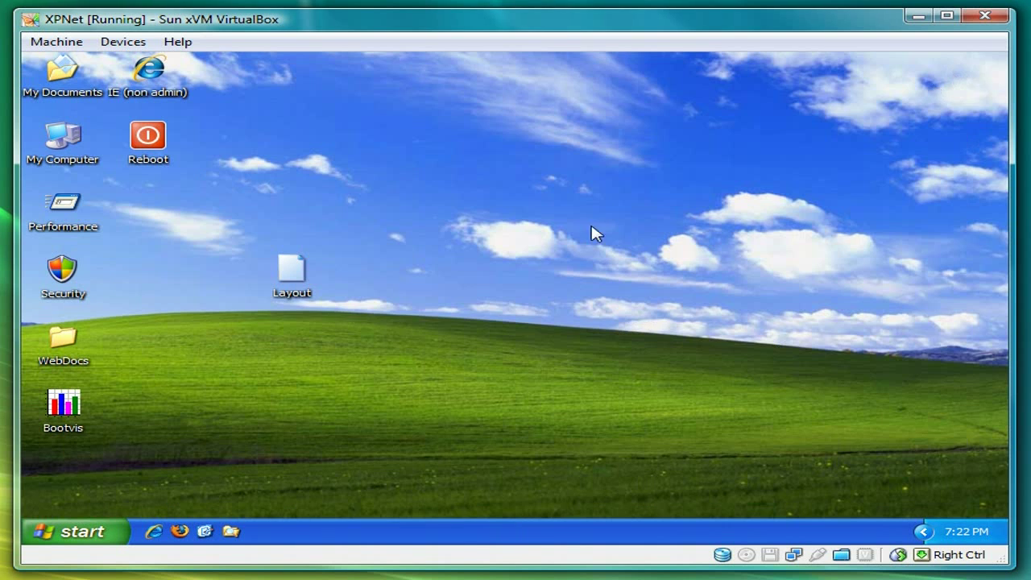
{"action": "left_click", "coordinate": [102, 532]}
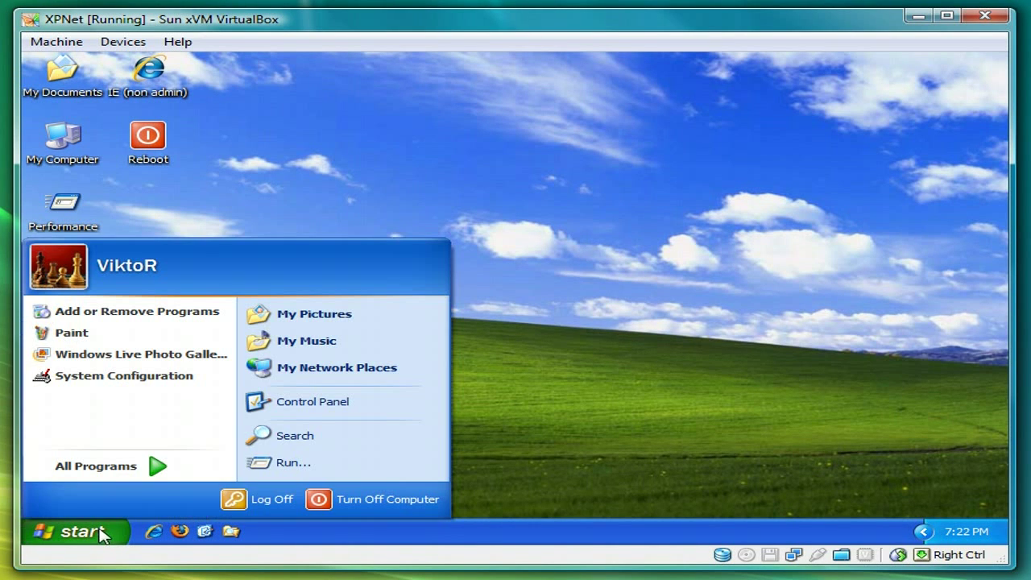
{"action": "left_click", "coordinate": [341, 403]}
- Review Automatic Updates (every day at 3:00 AM) unchanged, then close Control Panel
{"action": "double_click", "coordinate": [620, 184]}
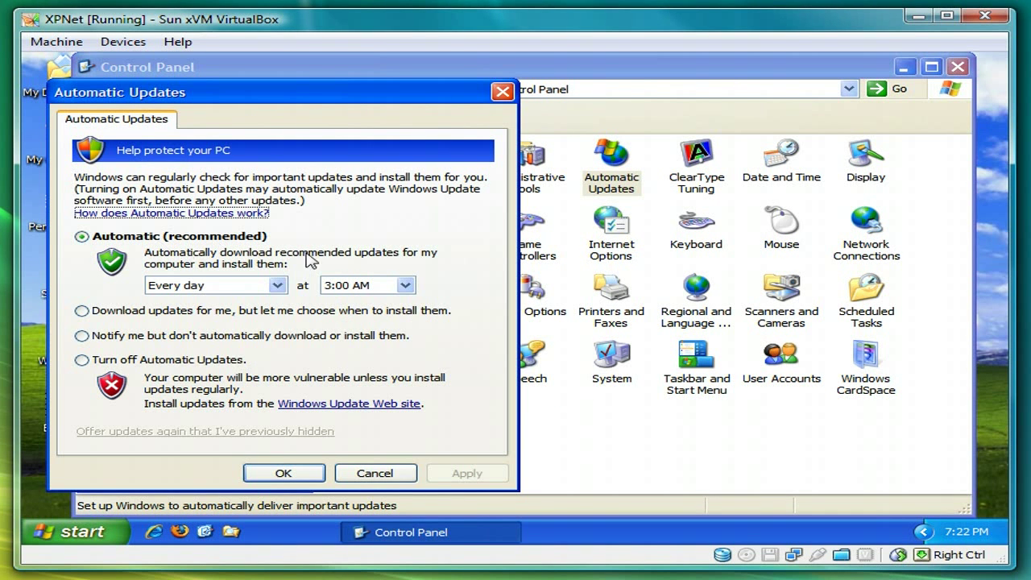
{"action": "left_click", "coordinate": [282, 472]}
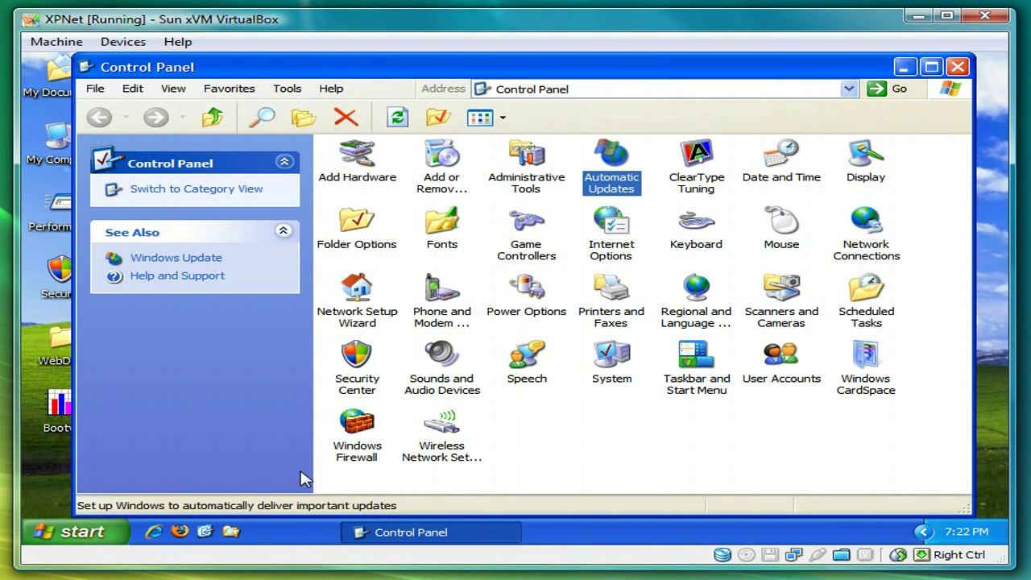
{"action": "left_click", "coordinate": [958, 70]}
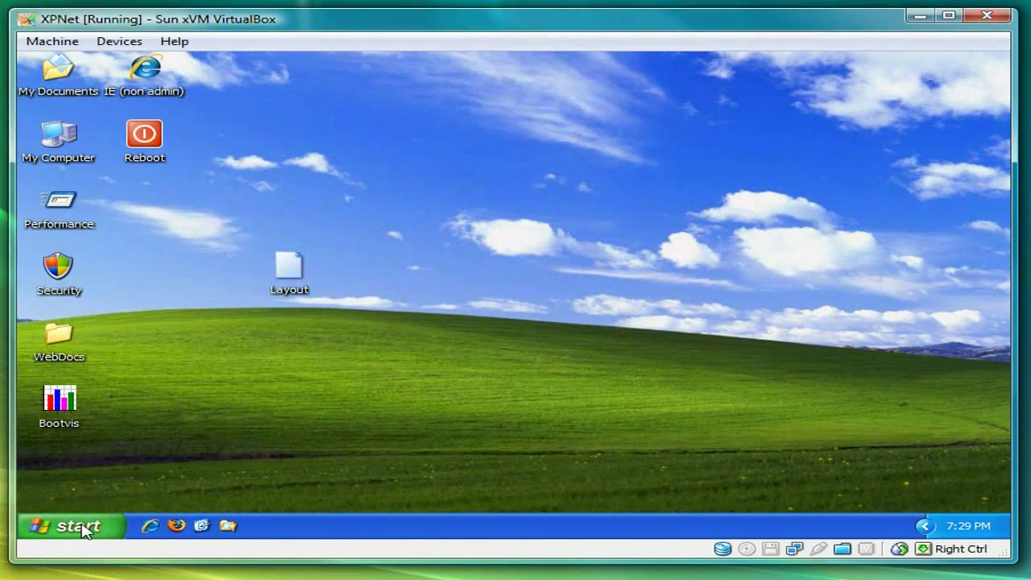
- Launch Computer Management from Control Panel's Administrative Tools
{"action": "left_click", "coordinate": [81, 531]}
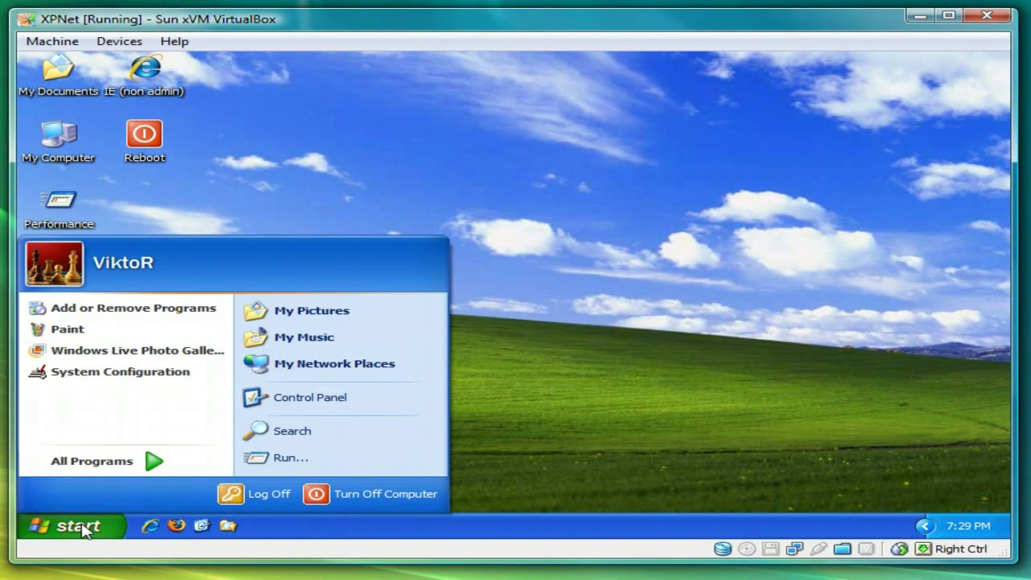
{"action": "left_click", "coordinate": [362, 398]}
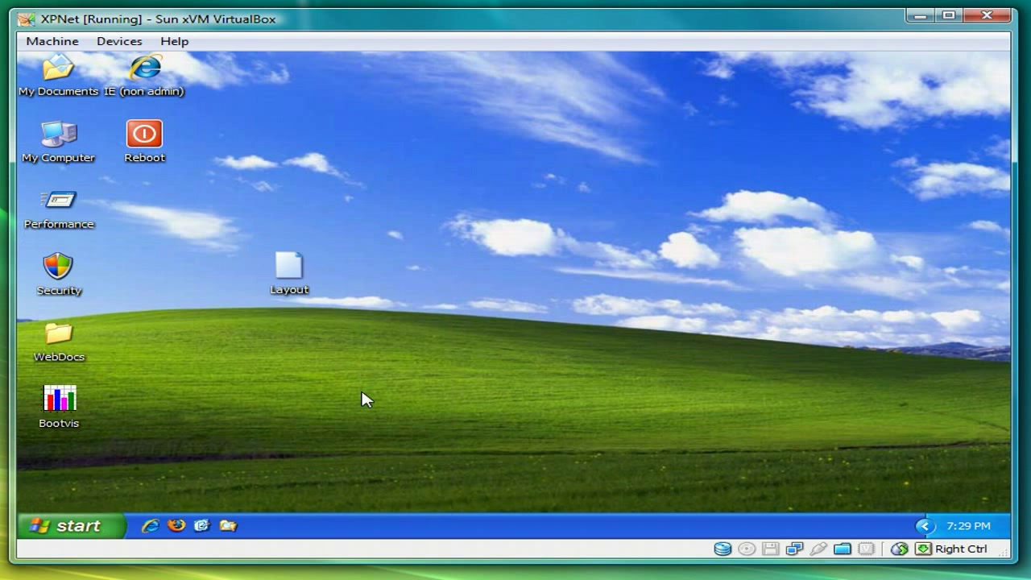
{"action": "left_click", "coordinate": [533, 179]}
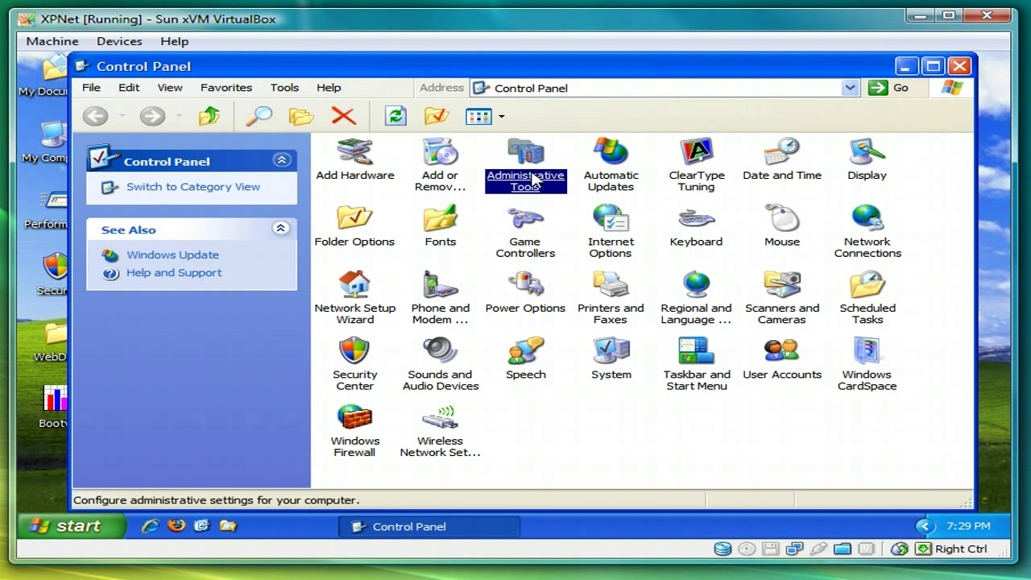
{"action": "double_click", "coordinate": [533, 179]}
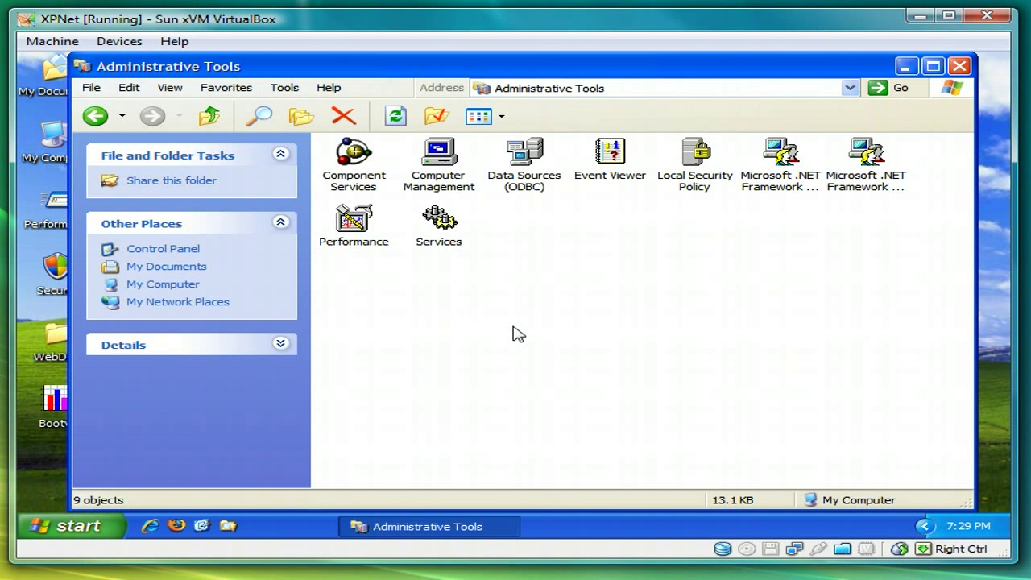
{"action": "left_click", "coordinate": [464, 187]}
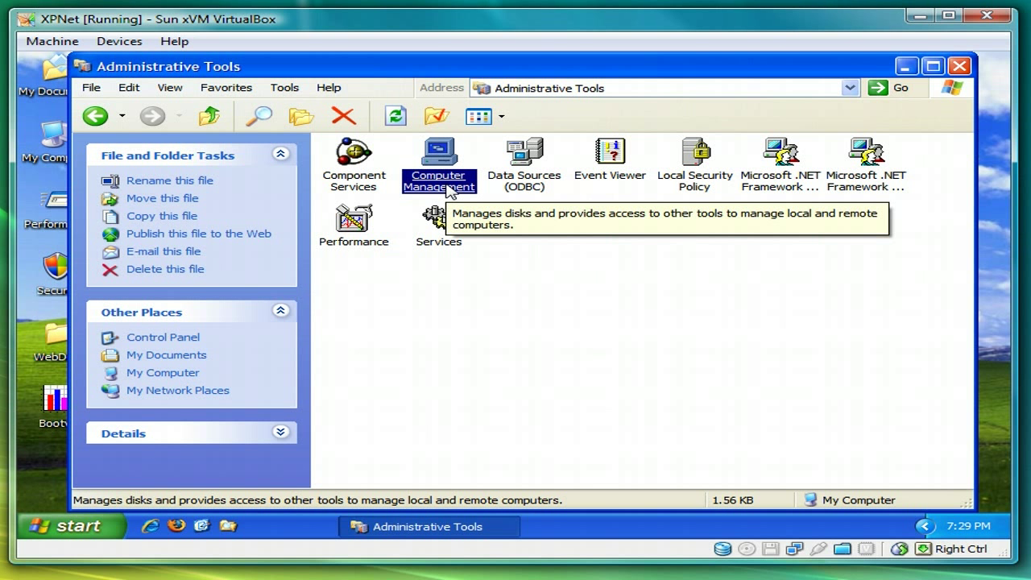
{"action": "key", "text": "Return"}
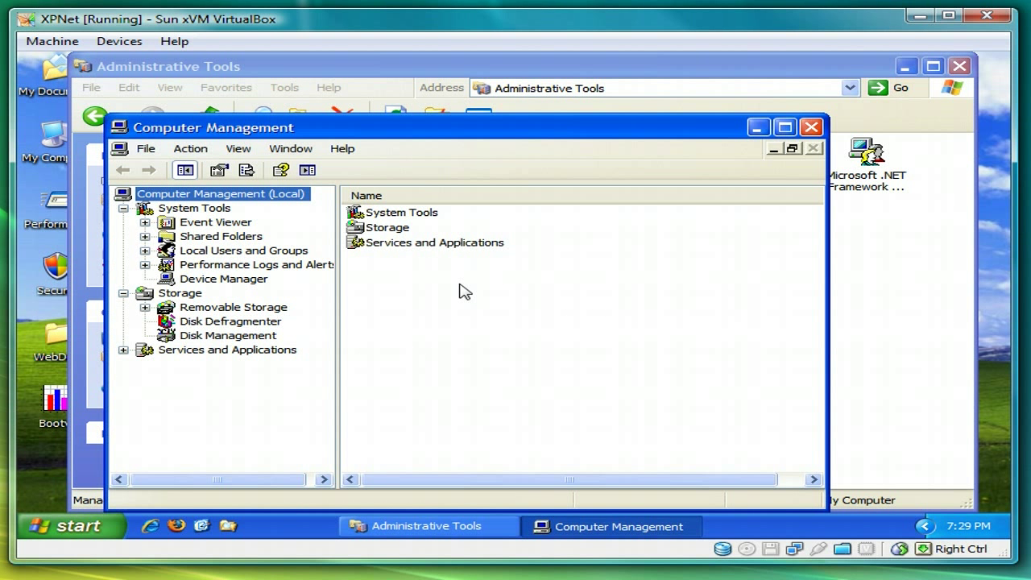
- List the local users, select ASPNET, and widen the window and Description column
{"action": "left_click", "coordinate": [225, 254]}
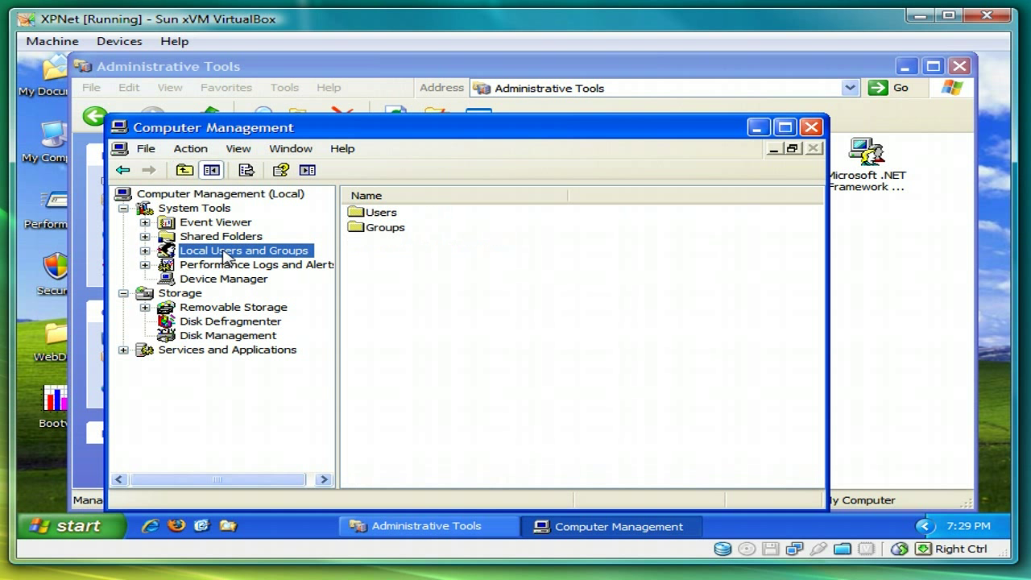
{"action": "left_click", "coordinate": [145, 251]}
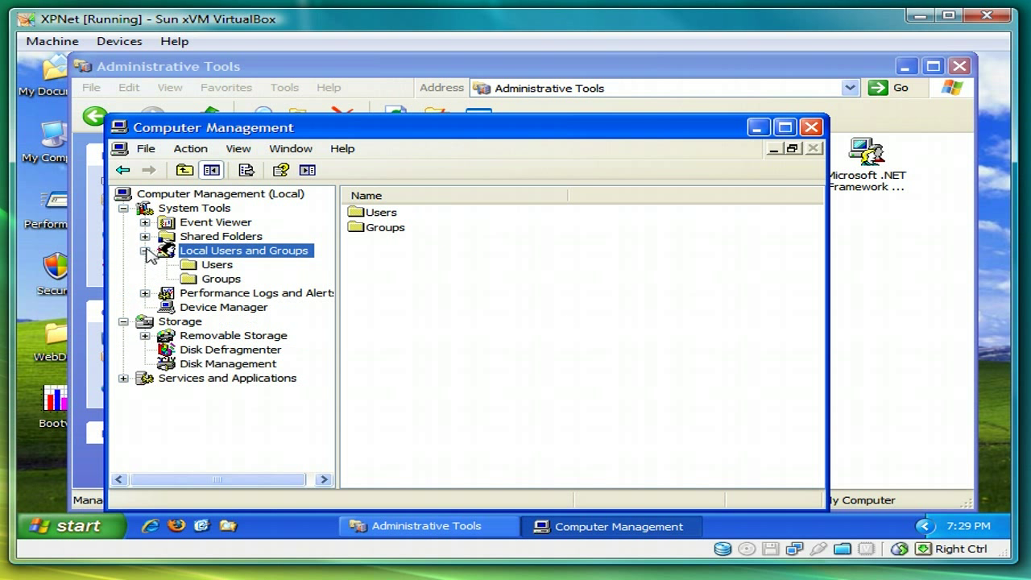
{"action": "left_click", "coordinate": [223, 267]}
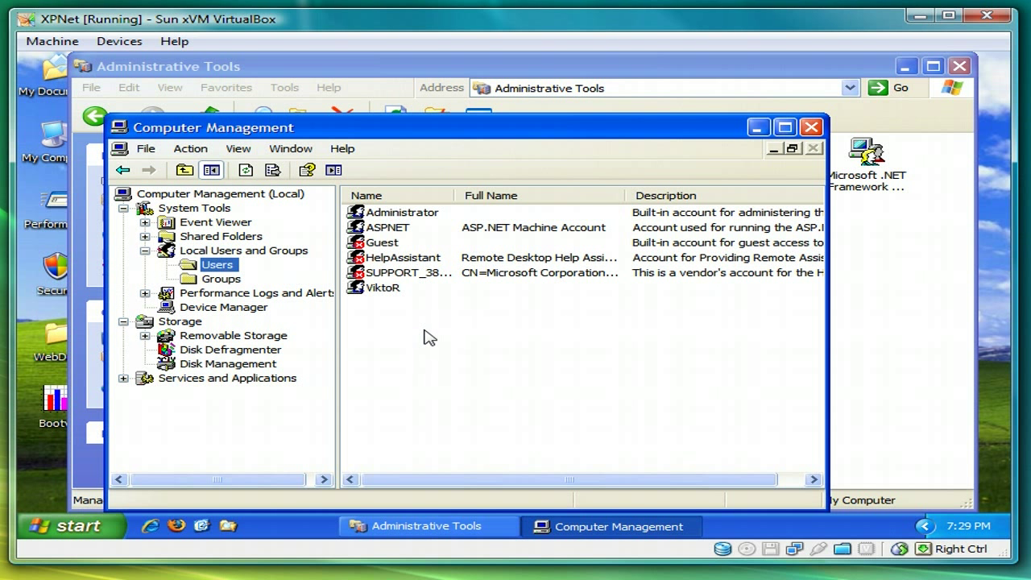
{"action": "left_click", "coordinate": [392, 233]}
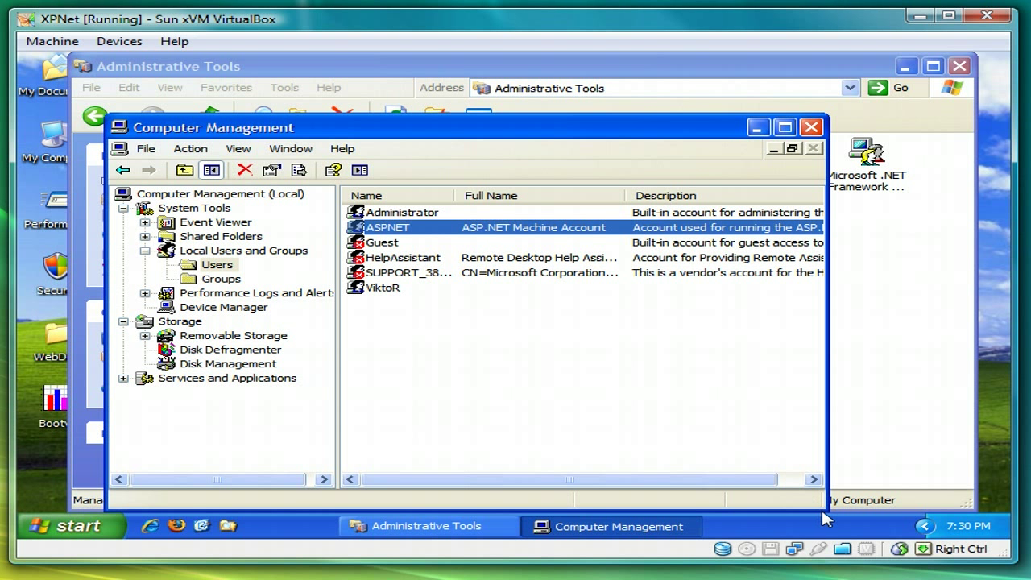
{"action": "left_click_drag", "start_coordinate": [824, 513], "coordinate": [932, 502]}
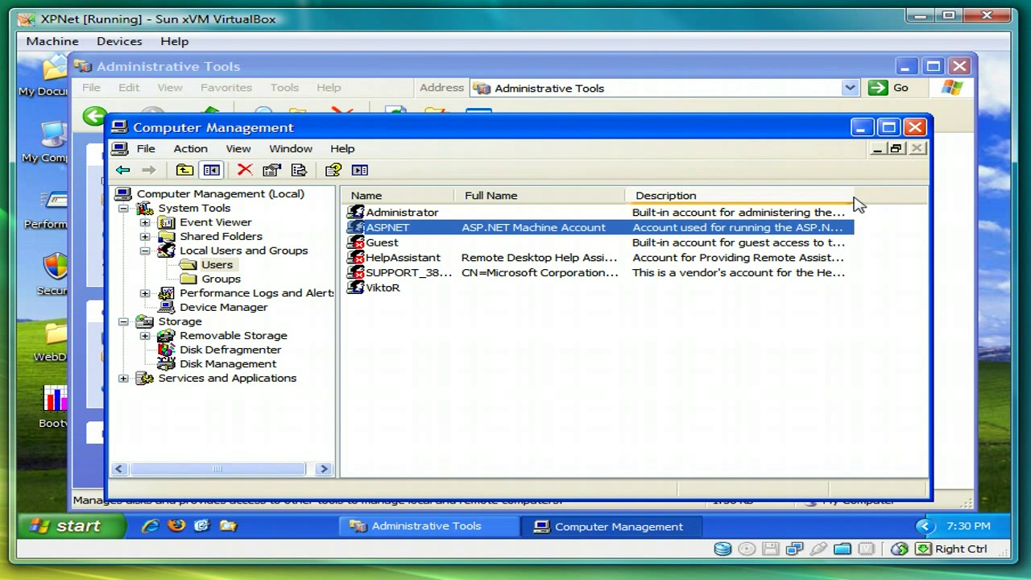
{"action": "left_click_drag", "start_coordinate": [855, 198], "coordinate": [943, 195]}
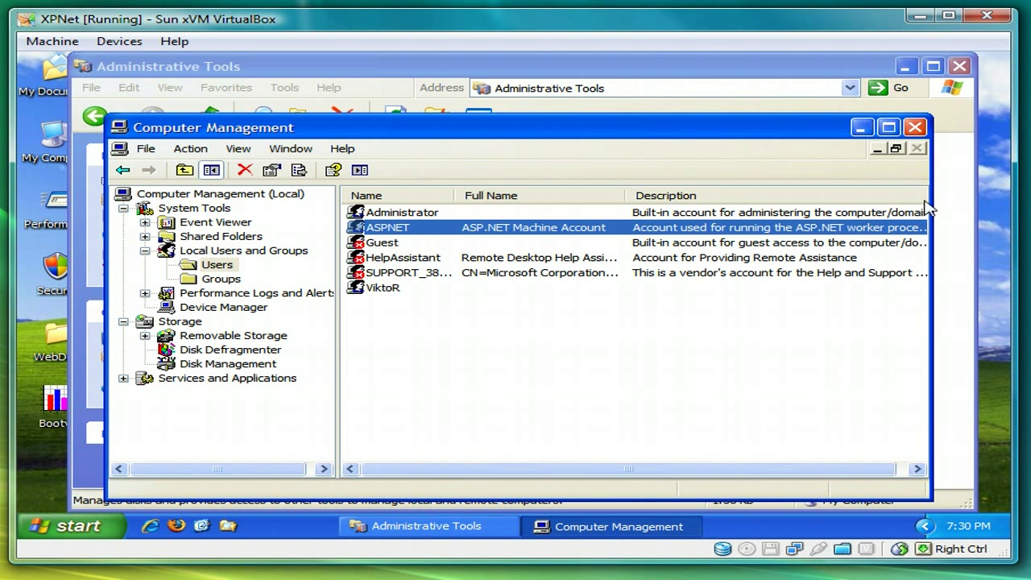
{"action": "right_click", "coordinate": [409, 234]}
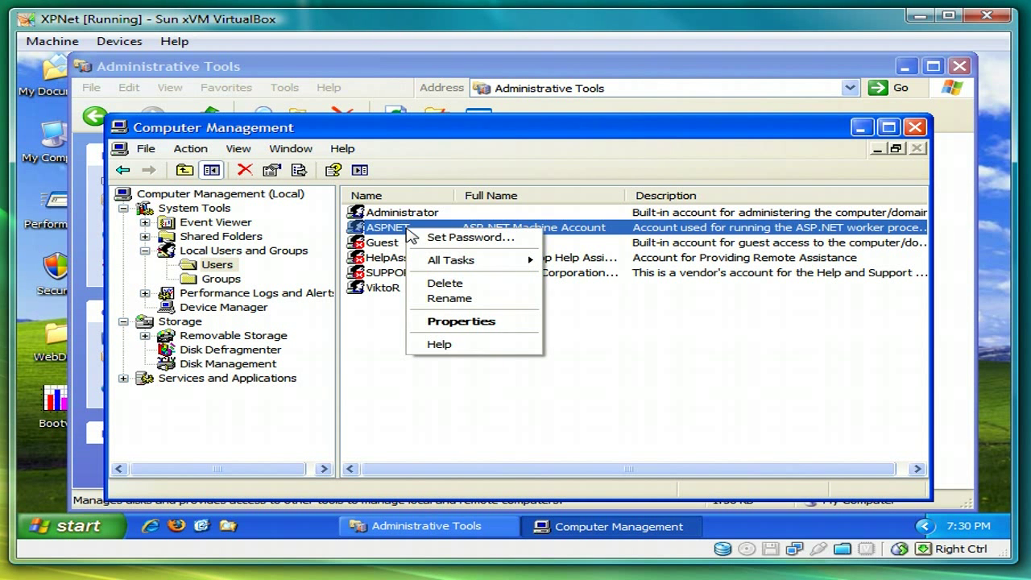
- Tick 'Account is disabled' for ASPNET, apply, then close Computer Management and Administrative Tools
{"action": "left_click", "coordinate": [459, 322]}
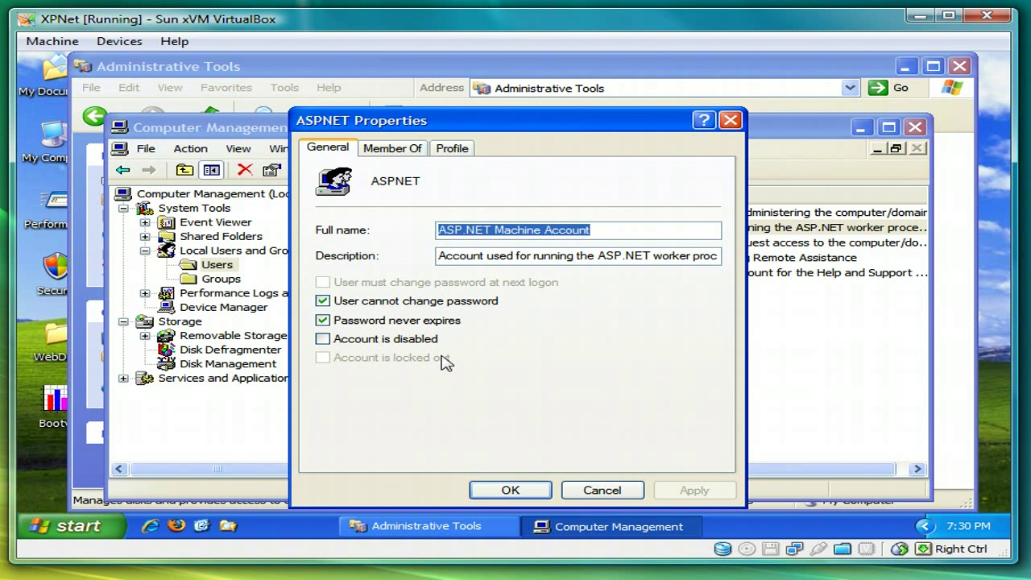
{"action": "left_click", "coordinate": [323, 339]}
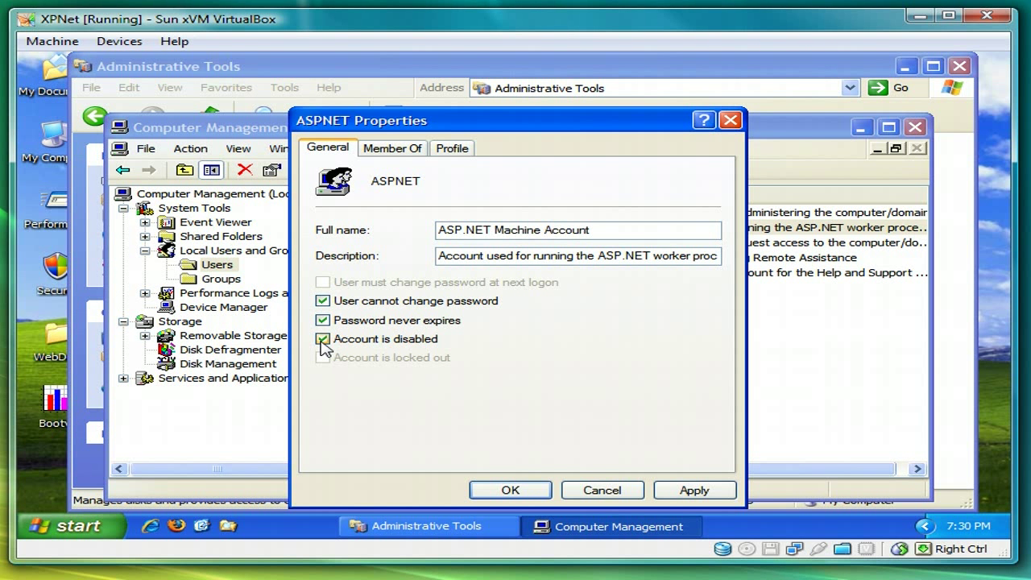
{"action": "left_click", "coordinate": [690, 488]}
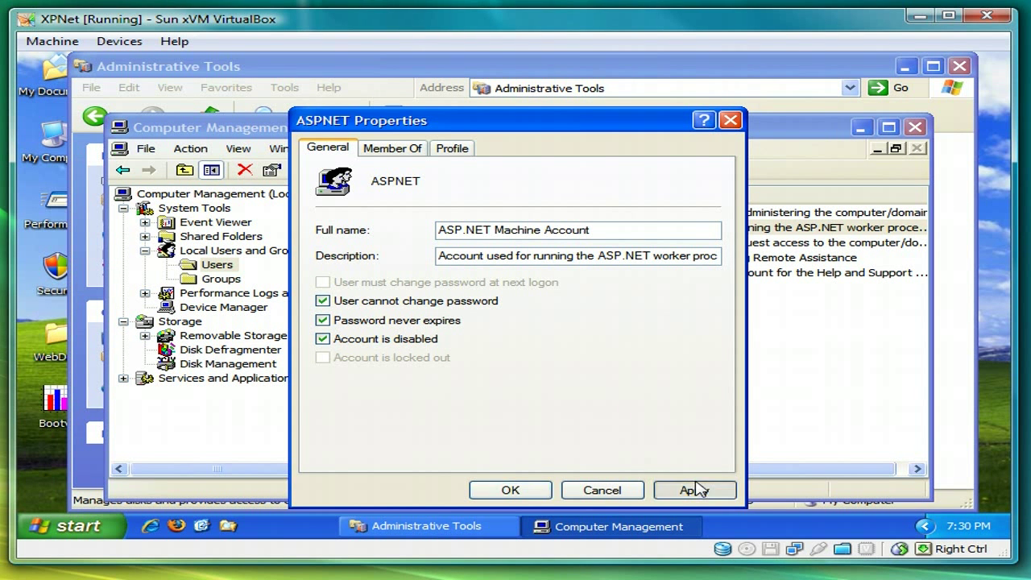
{"action": "left_click", "coordinate": [525, 491]}
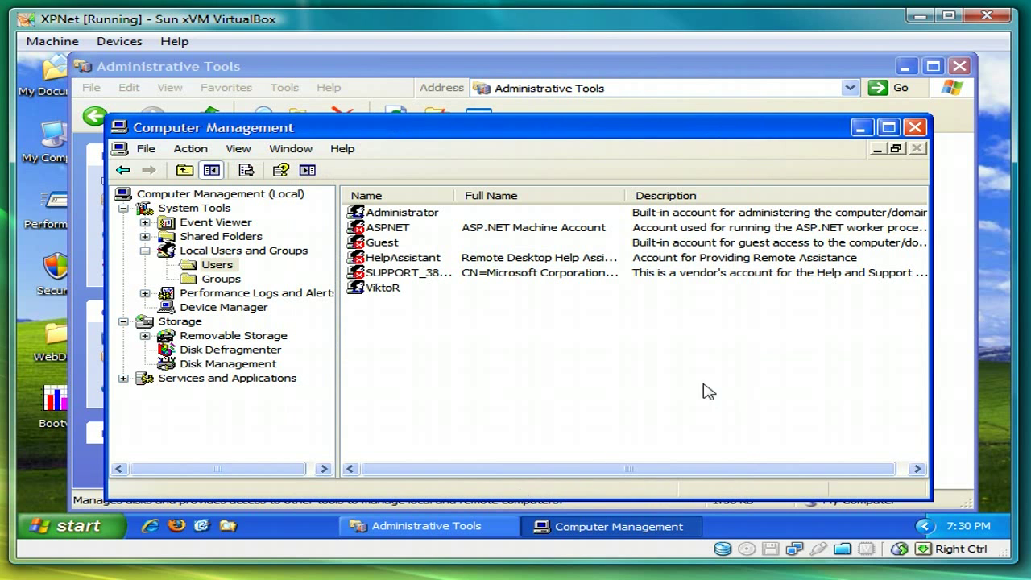
{"action": "left_click", "coordinate": [915, 128]}
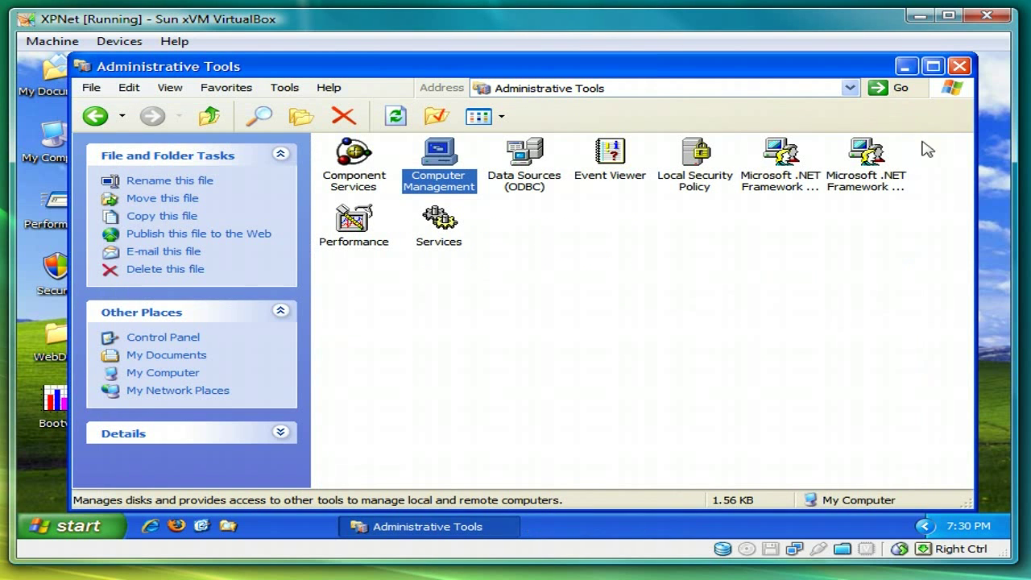
{"action": "left_click", "coordinate": [959, 68]}
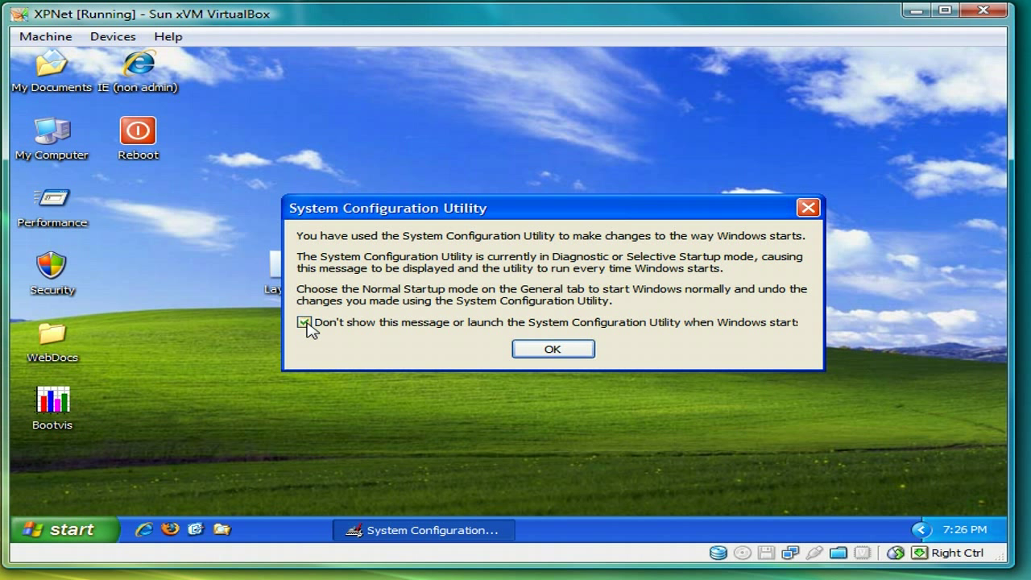
- After the reboot, dismiss the System Configuration Utility startup notice with OK
{"action": "left_click", "coordinate": [572, 352]}
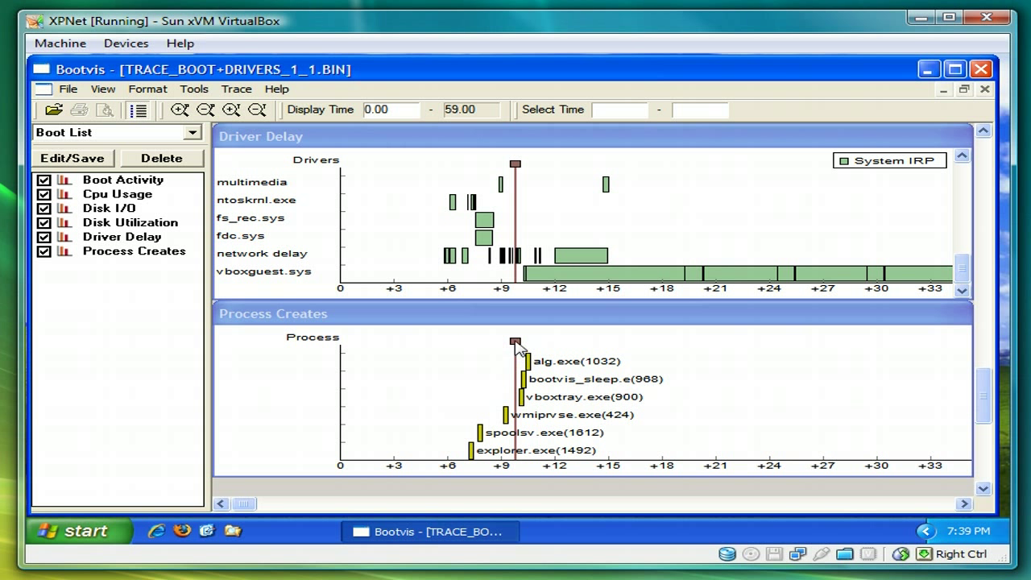
- Check the new trace's Boot Done time (~9.79 s) and process bars, then release the VM's mouse capture
{"action": "mouse_move", "coordinate": [516, 345]}
{"action": "mouse_move", "coordinate": [534, 367]}
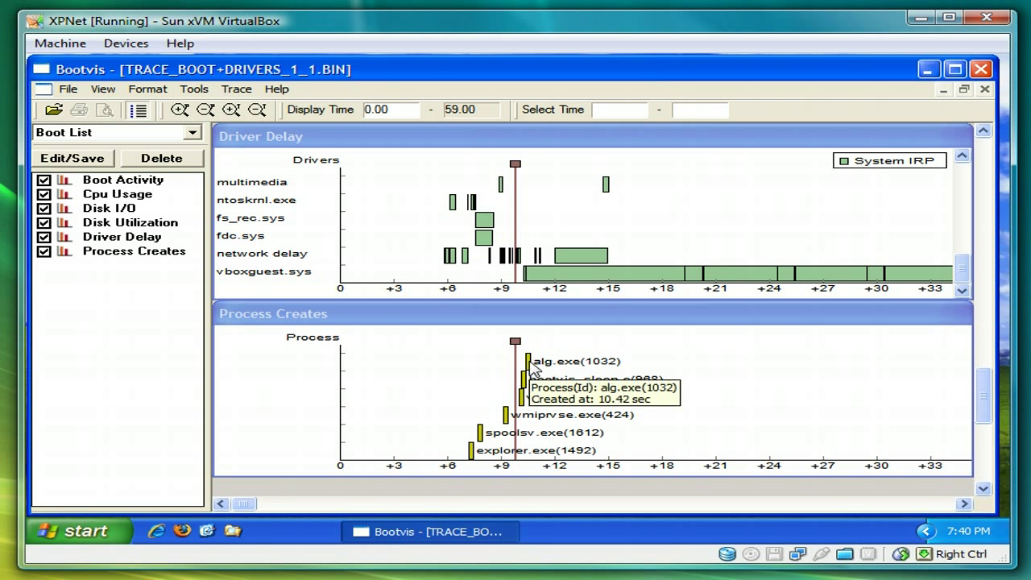
{"action": "mouse_move", "coordinate": [530, 385]}
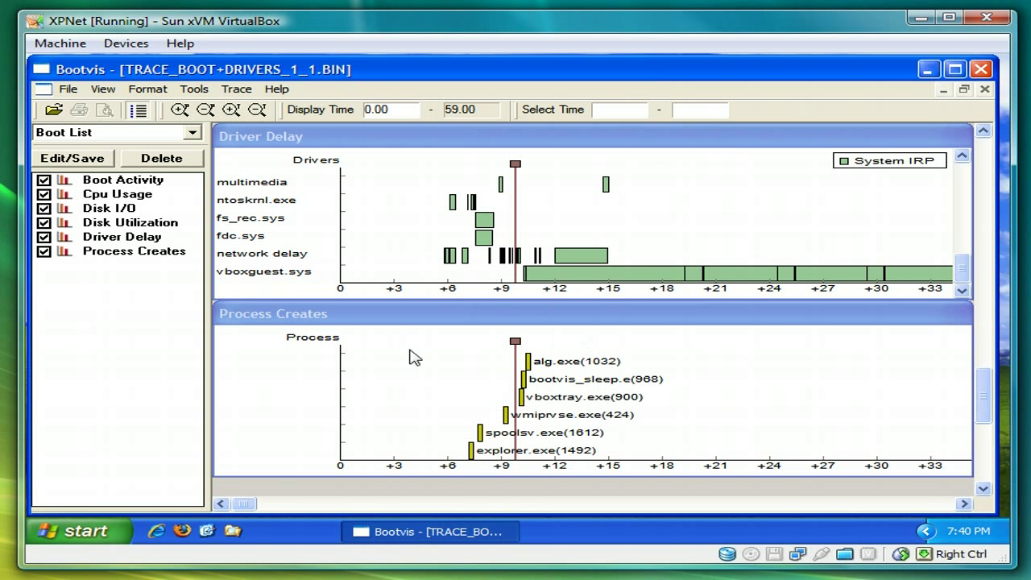
{"action": "mouse_move", "coordinate": [472, 458]}
{"action": "key", "text": "Control_R"}
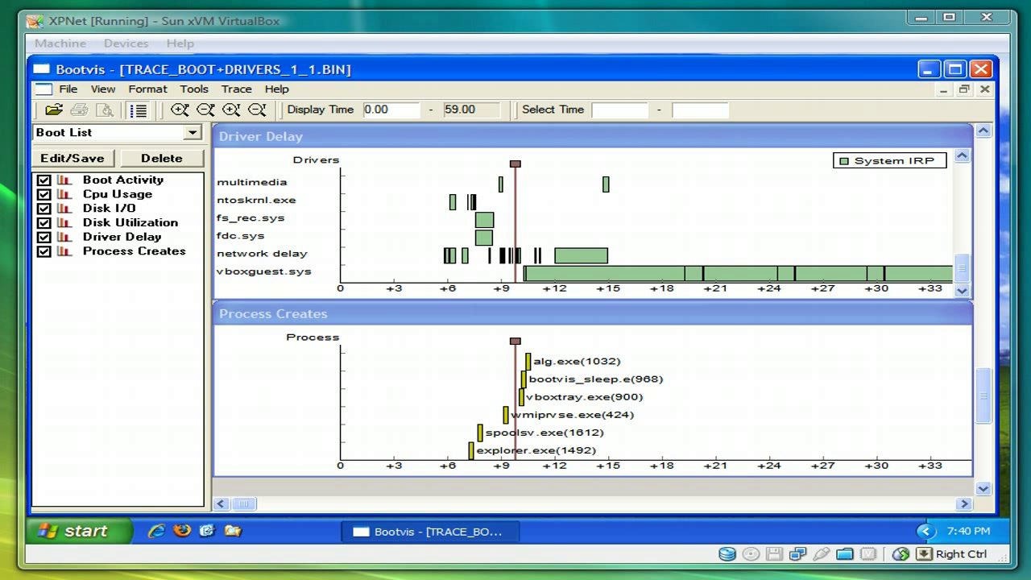